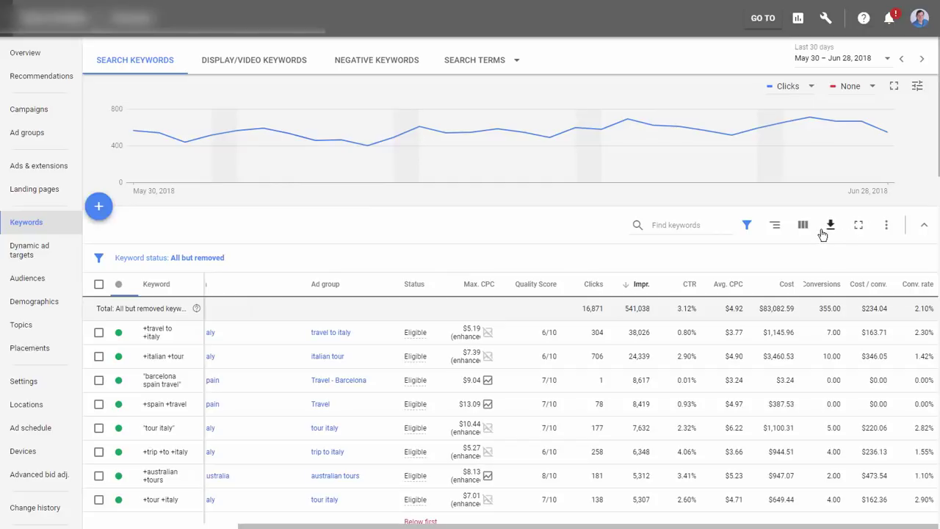
# Add the Landing page exp. and Landing page exp. (hist.) quality score columns to the keywords table.
pyautogui.click(803, 226)
pyautogui.click(802, 251)
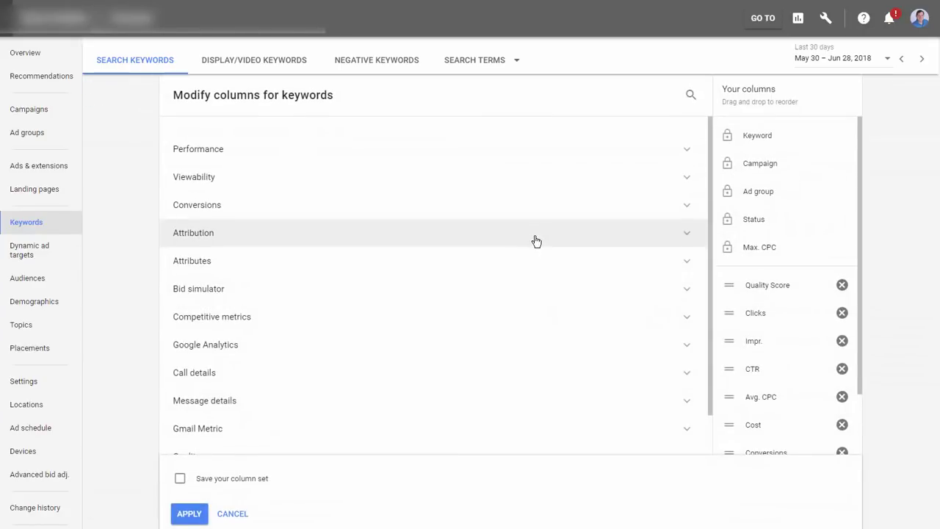
pyautogui.scroll(-1, 221, 407)
pyautogui.click(218, 411)
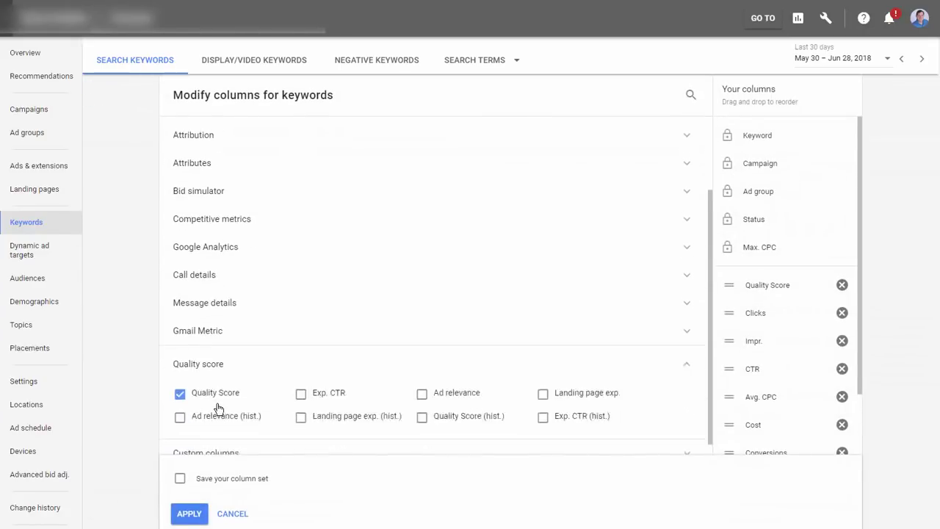
pyautogui.click(572, 387)
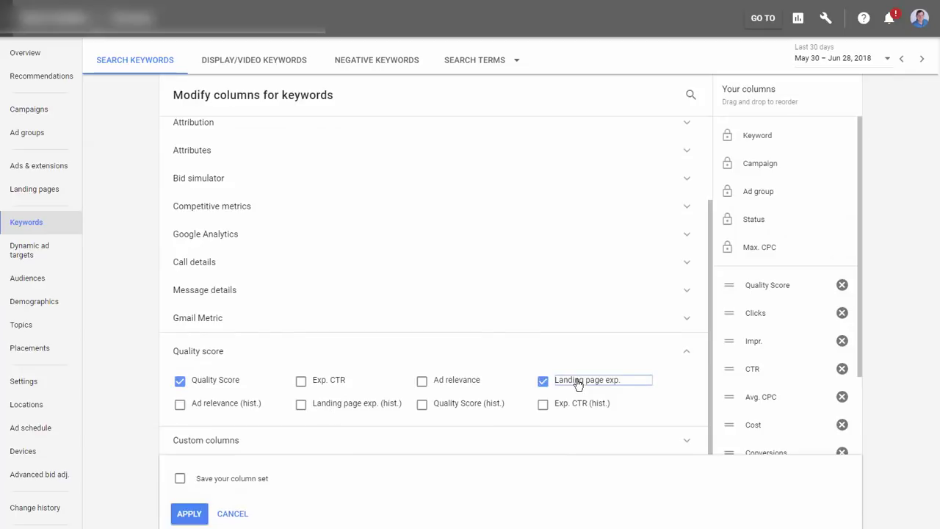
pyautogui.click(342, 409)
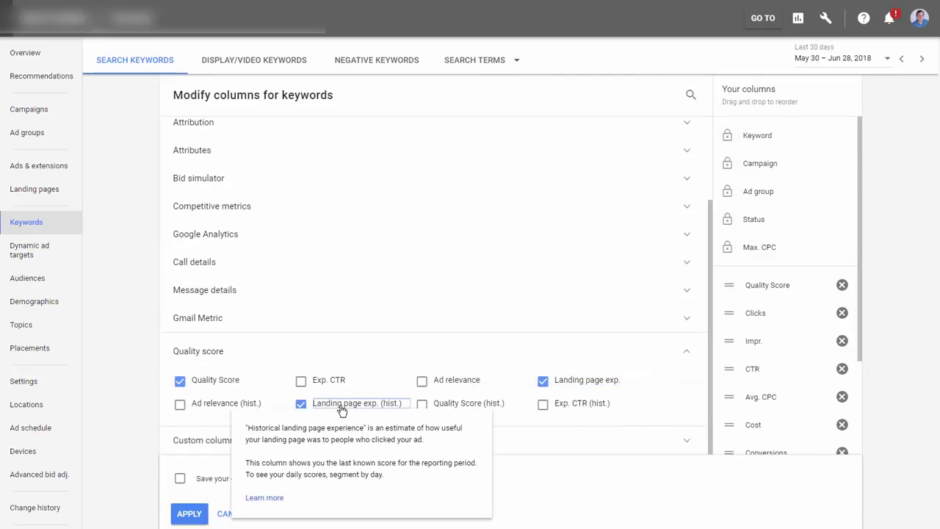
pyautogui.click(182, 512)
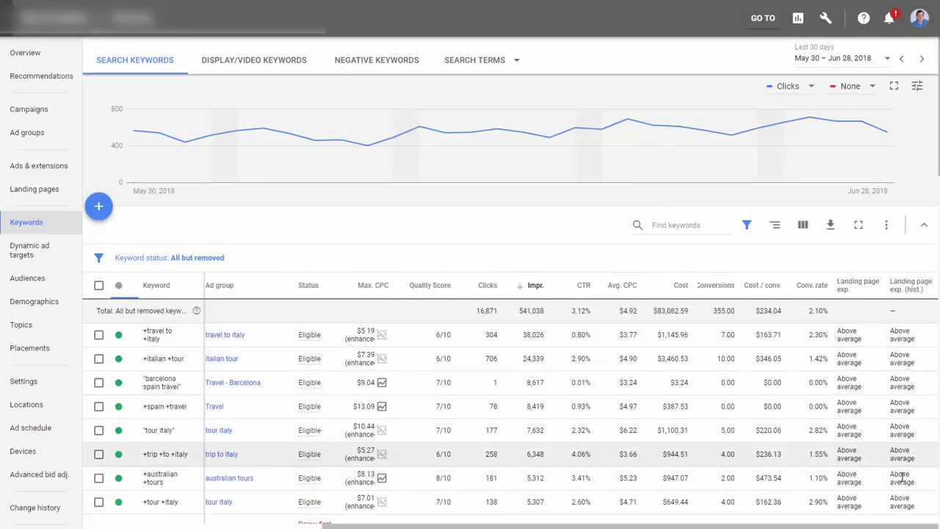
# Filter the search keywords to those whose Landing page exp. is Below average.
pyautogui.click(747, 226)
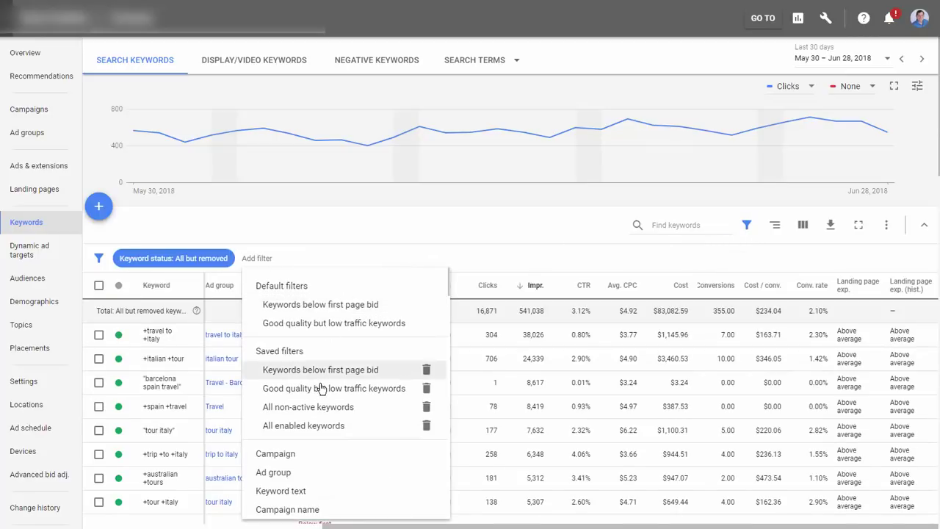
pyautogui.write('land')
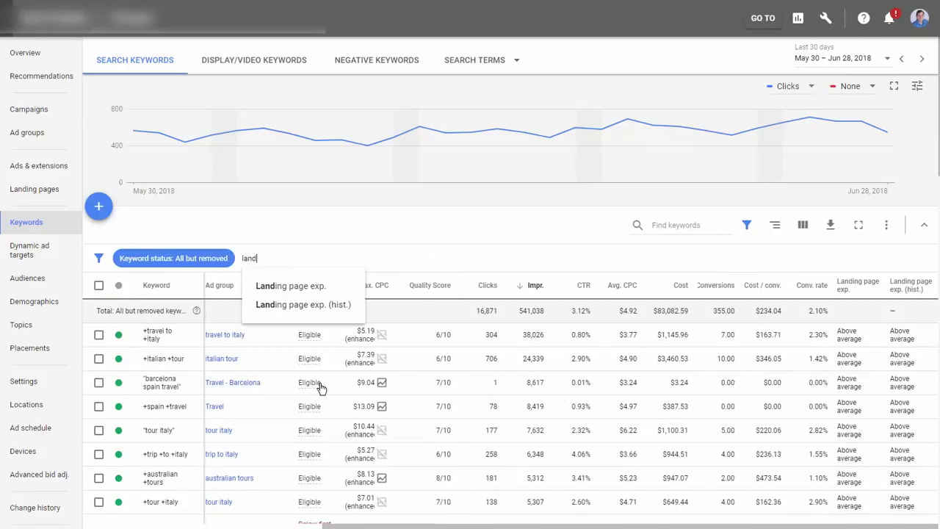
pyautogui.click(309, 286)
pyautogui.click(291, 310)
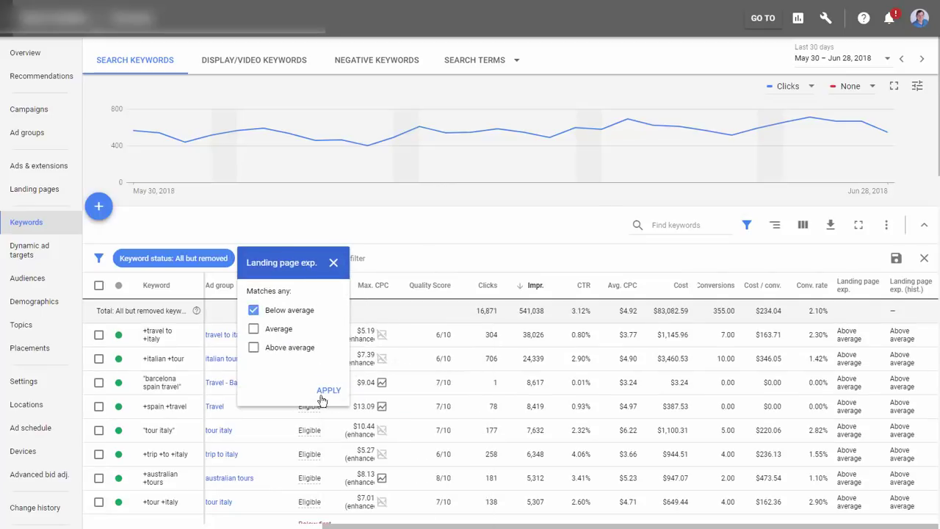
pyautogui.click(322, 390)
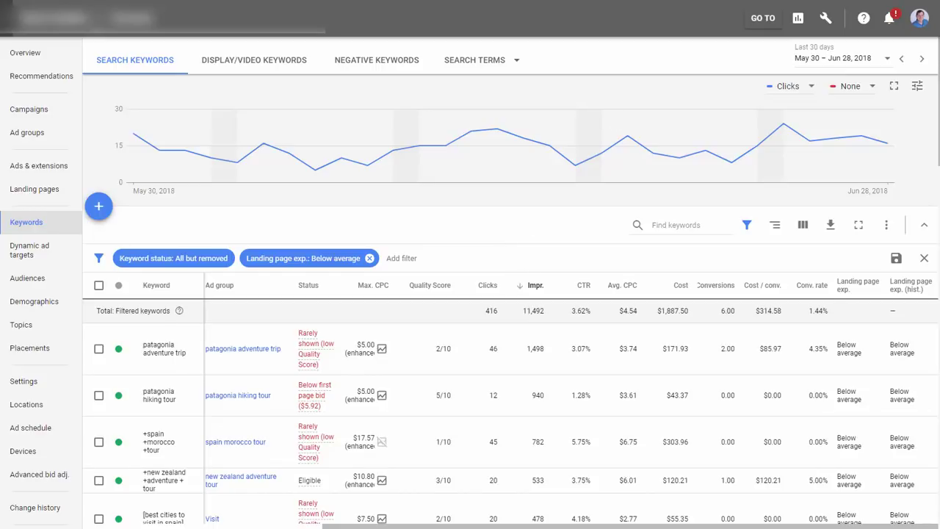
# Start a new table report with Search keyword and Ad final URL as its rows.
pyautogui.click(798, 19)
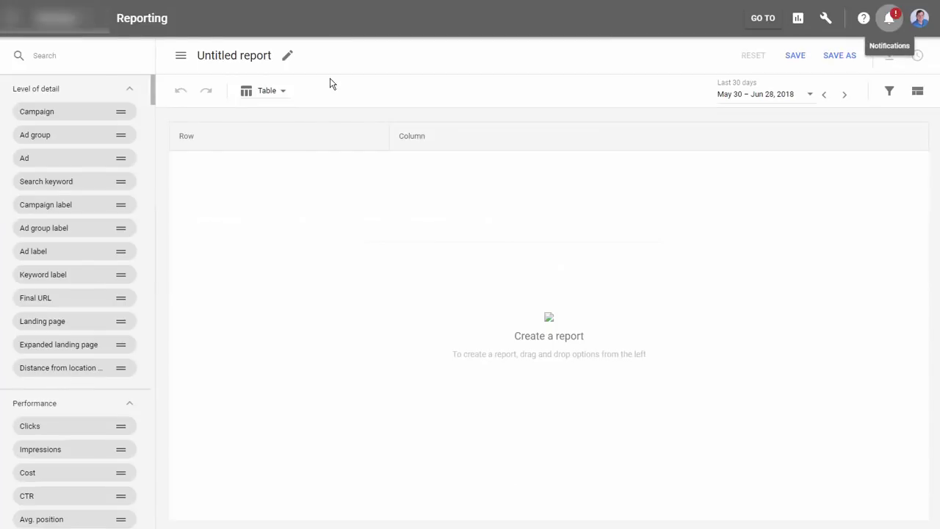
pyautogui.click(58, 55)
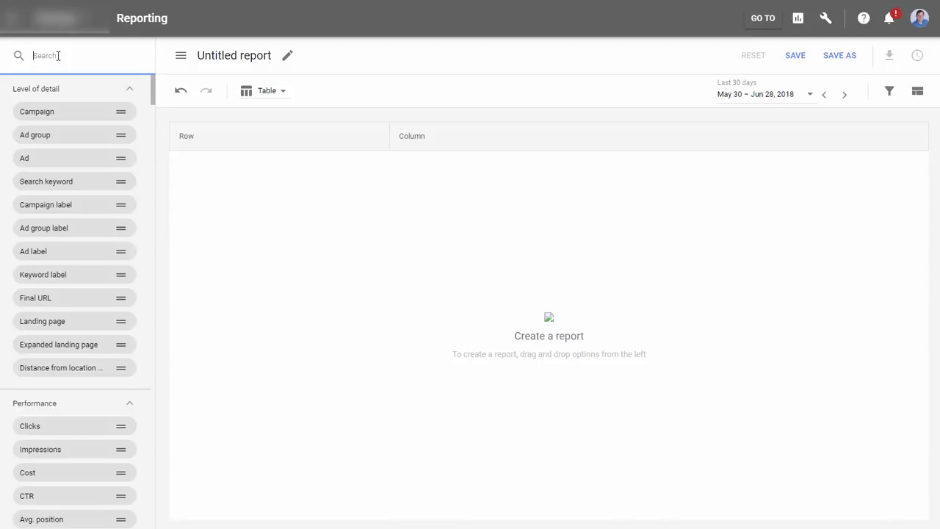
pyautogui.write('key')
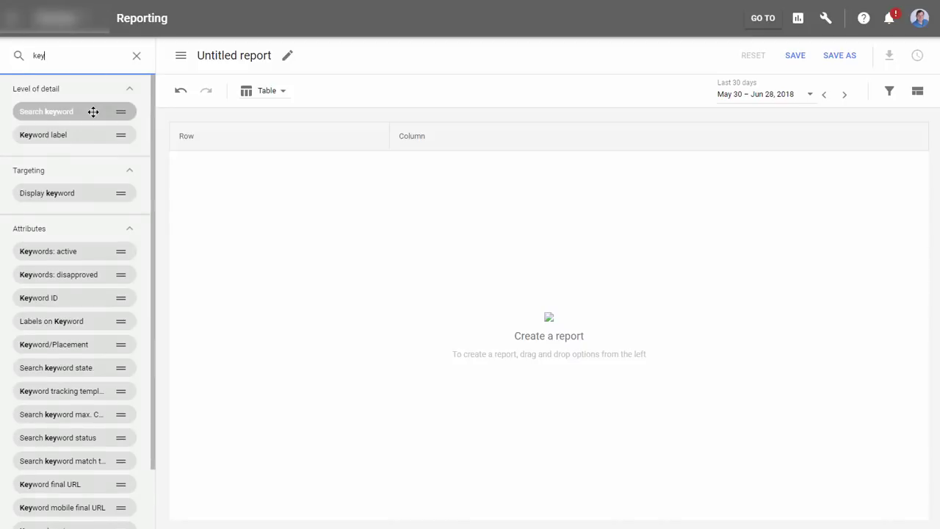
pyautogui.moveTo(90, 111); pyautogui.dragTo(265, 147)
pyautogui.doubleClick(59, 55)
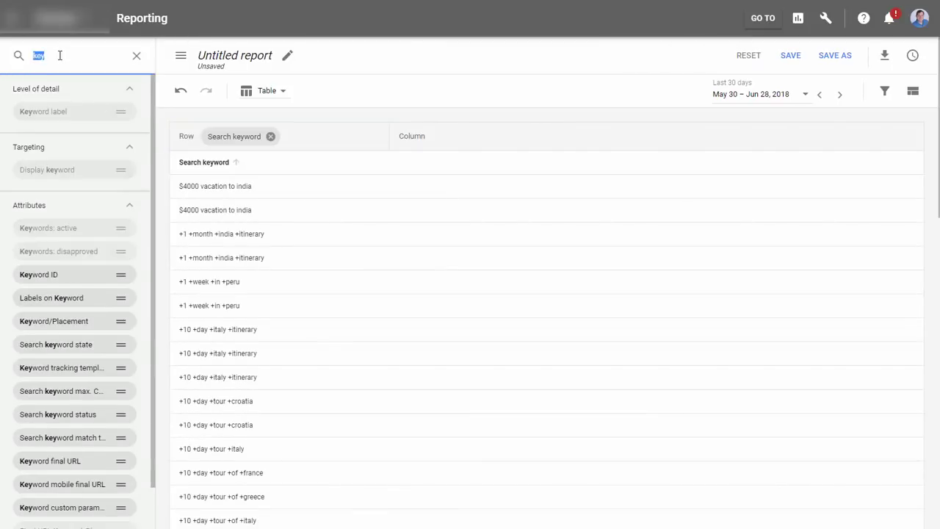
pyautogui.write('url')
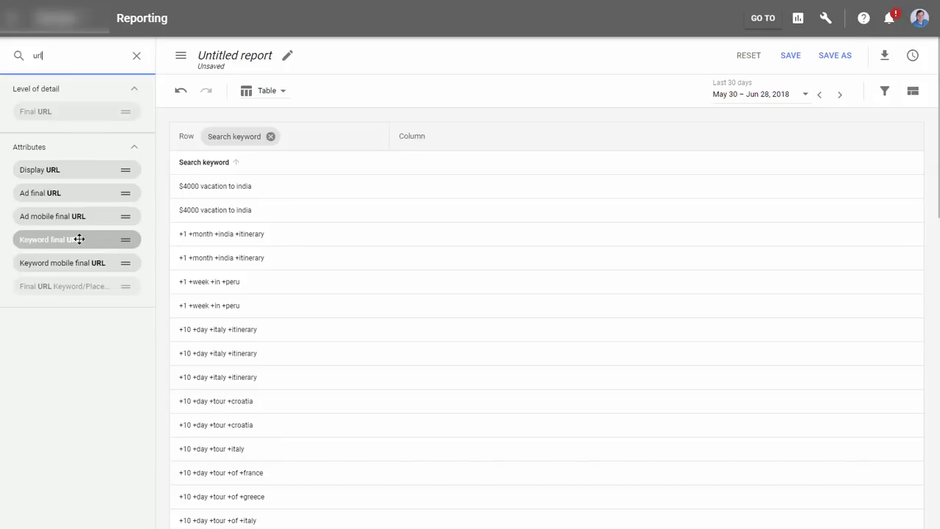
pyautogui.moveTo(78, 195); pyautogui.dragTo(365, 184)
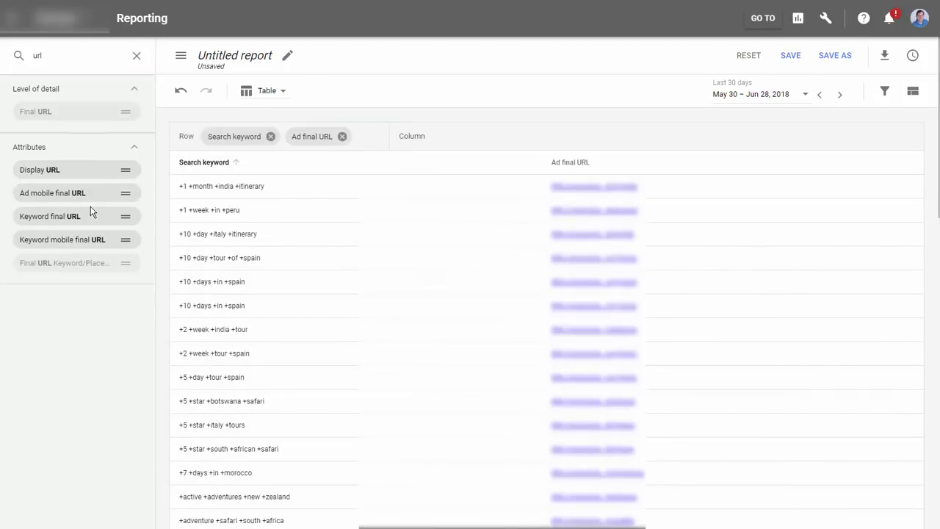
# Add Impressions as a report column and Landing page experience as a further row field.
pyautogui.doubleClick(56, 53)
pyautogui.write('imp')
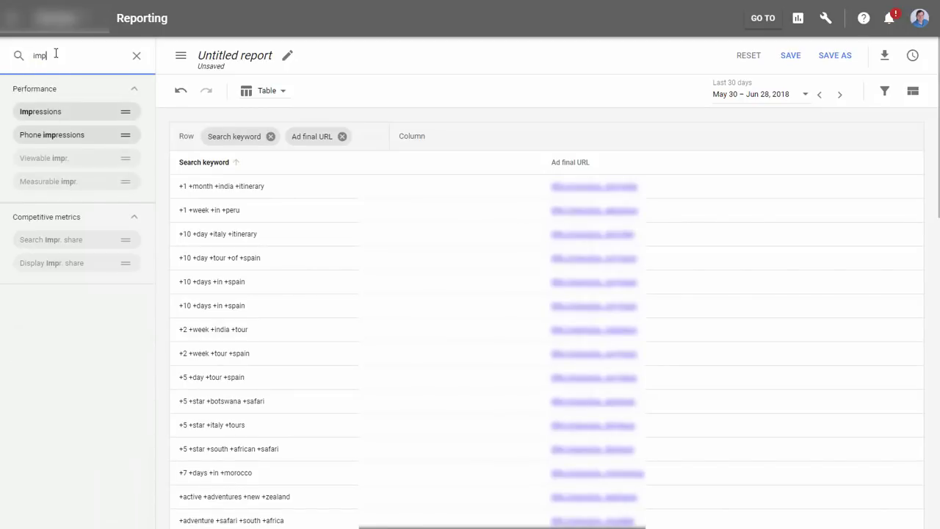
pyautogui.moveTo(52, 110); pyautogui.dragTo(298, 208)
pyautogui.doubleClick(59, 59)
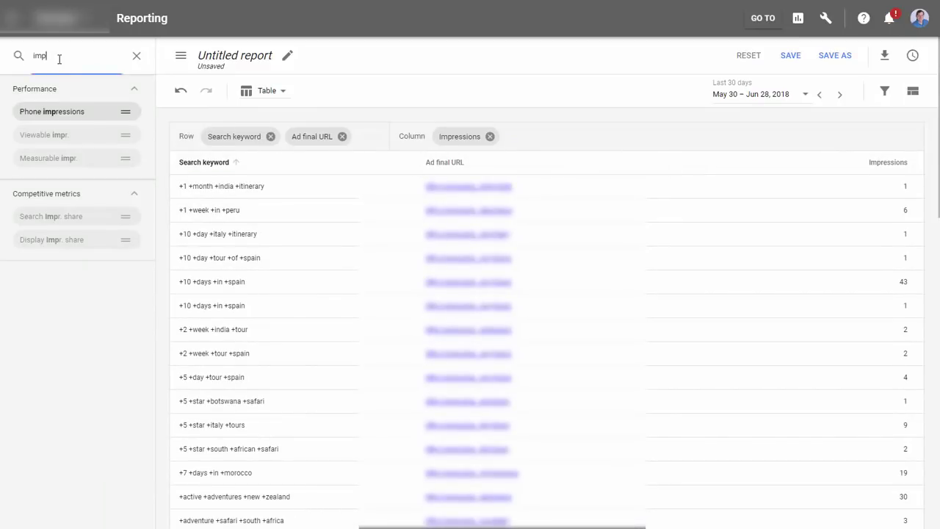
pyautogui.press('BackSpace')
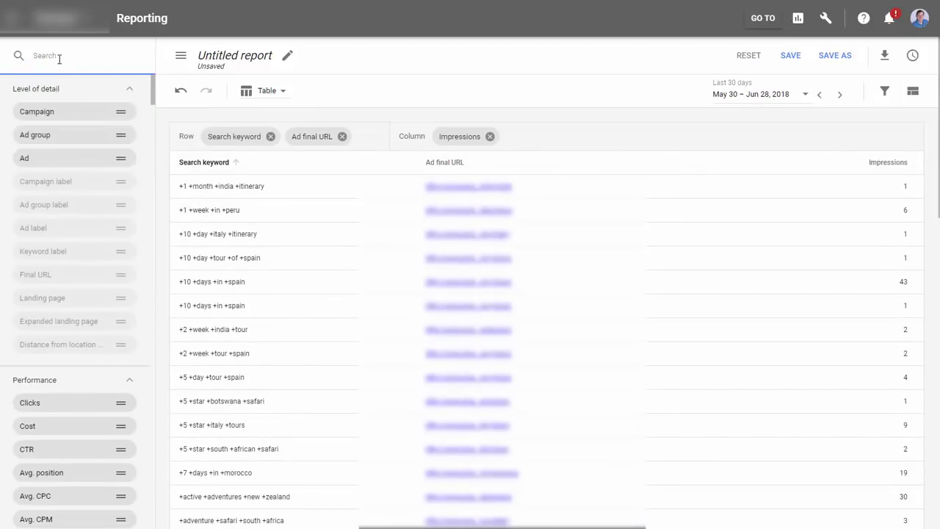
pyautogui.write('land')
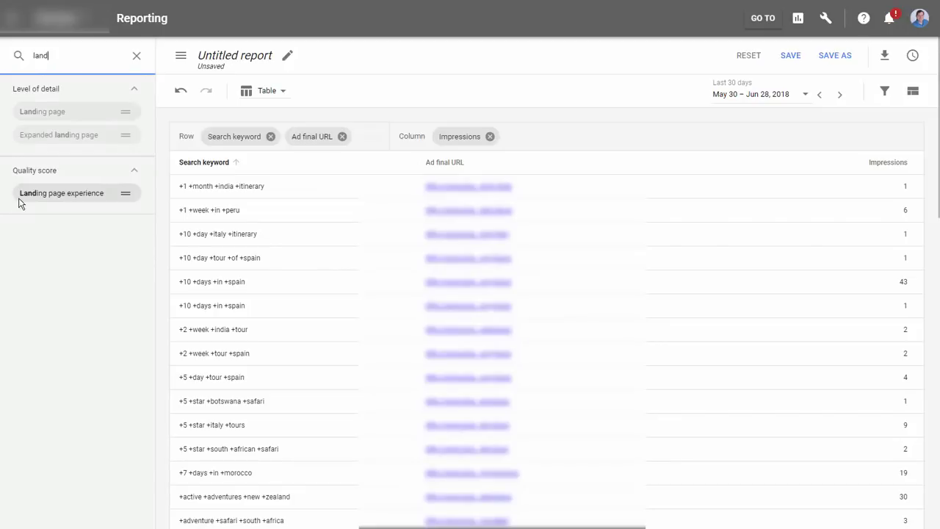
pyautogui.moveTo(55, 197); pyautogui.dragTo(269, 210)
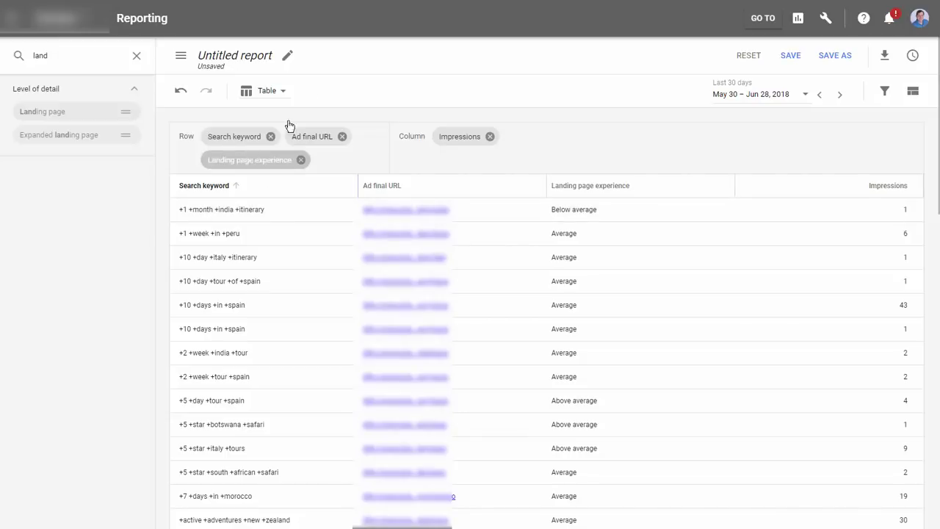
# Rename the report to "Landing Page QS Data" and download it in Excel .csv format.
pyautogui.click(286, 56)
pyautogui.write('Landing page experience')
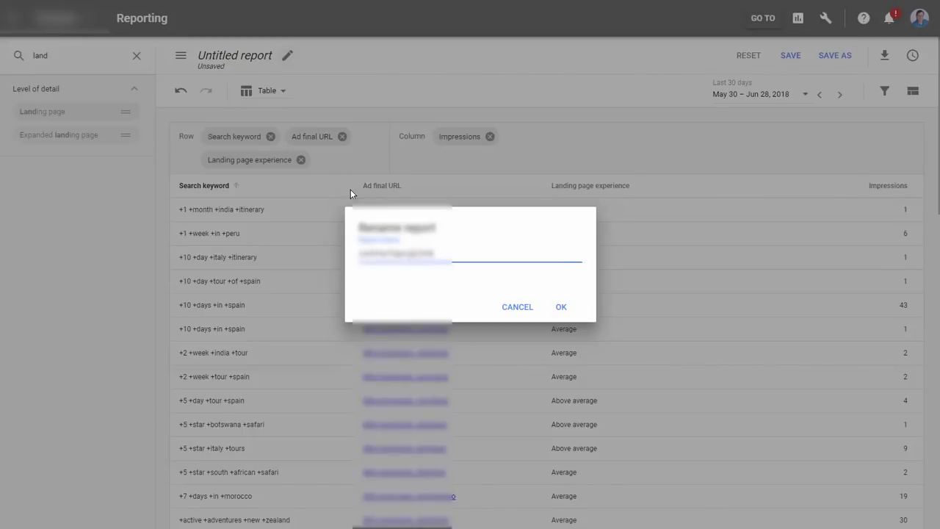
pyautogui.click(559, 310)
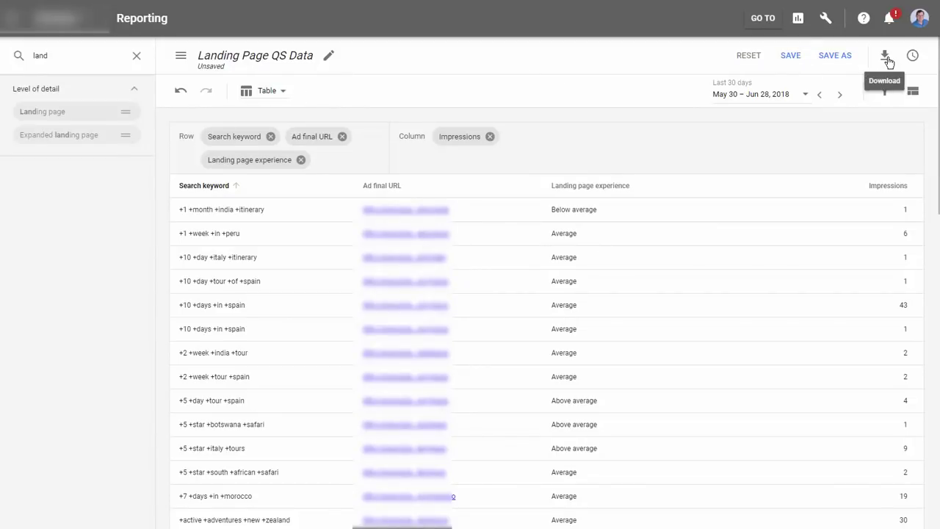
pyautogui.click(888, 62)
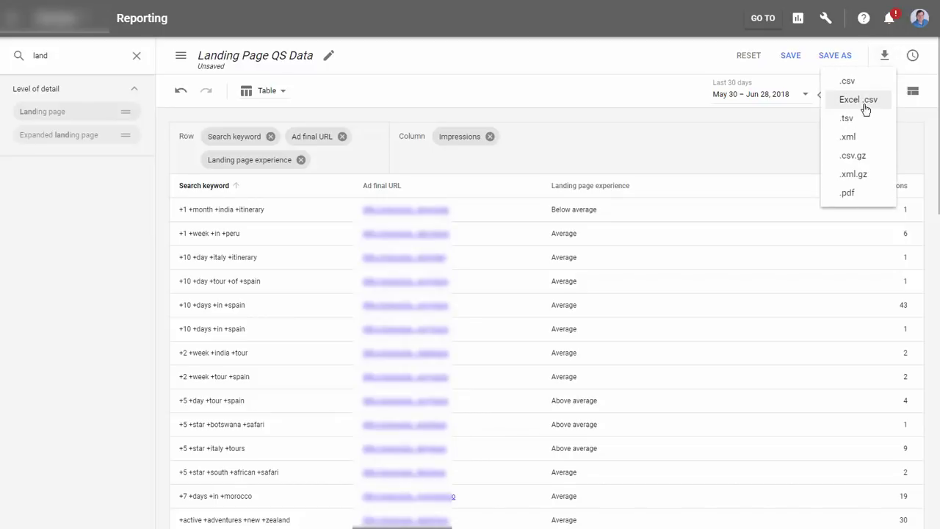
pyautogui.click(859, 98)
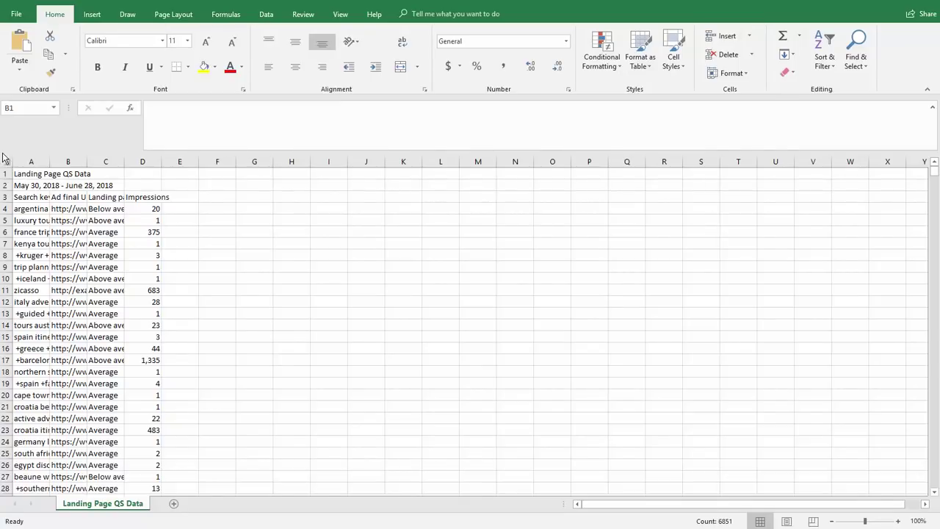
# In the downloaded report in Excel, auto-fit the width of all columns to their contents.
pyautogui.hotkey('ctrl', 'space')
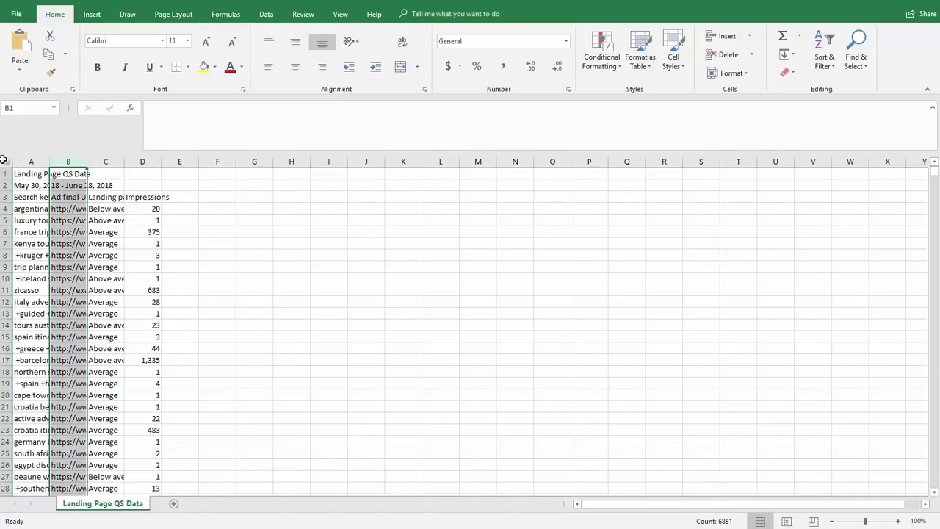
pyautogui.click(3, 160)
pyautogui.doubleClick(49, 162)
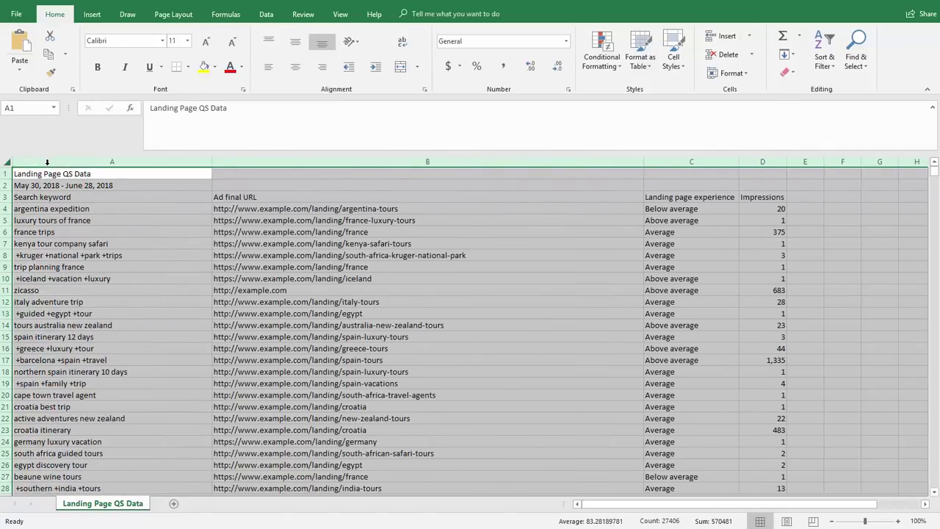
pyautogui.click(277, 207)
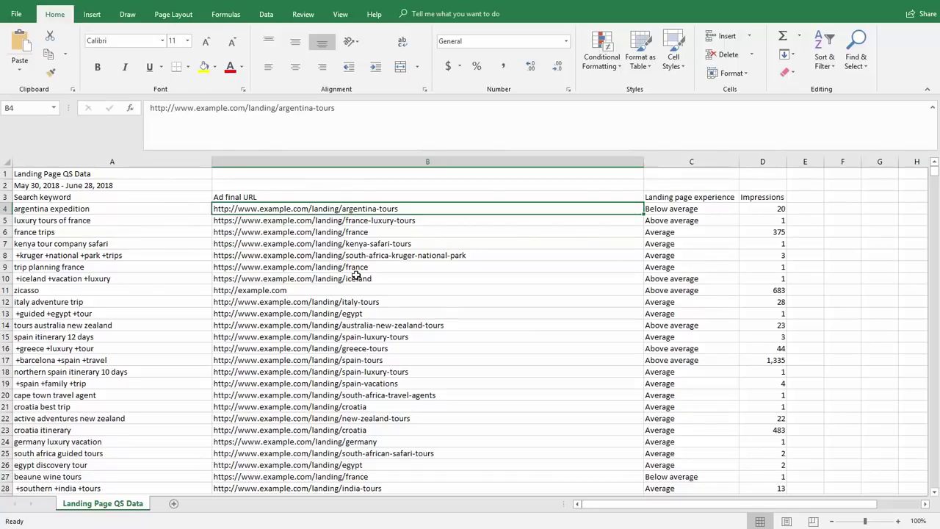
# Delete the first row containing the report title "Landing Page QS Data".
pyautogui.click(6, 174)
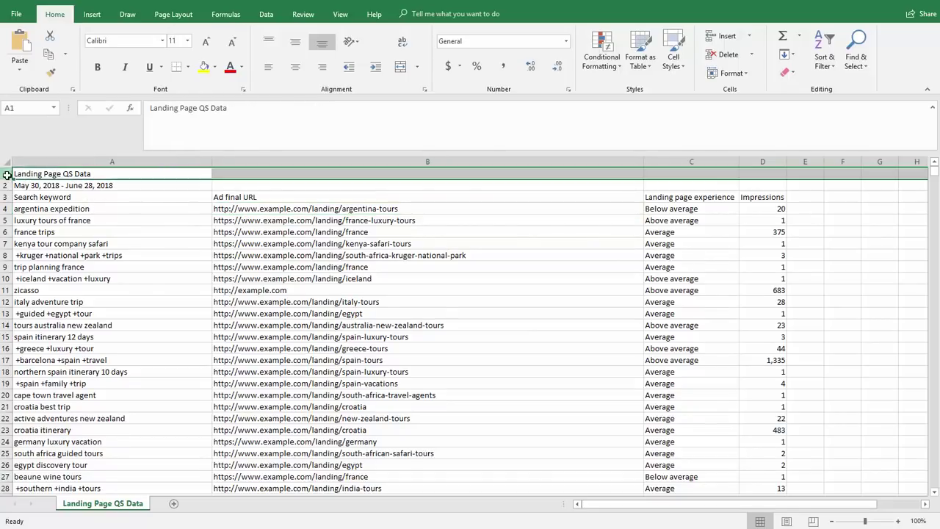
pyautogui.rightClick(8, 175)
pyautogui.click(37, 271)
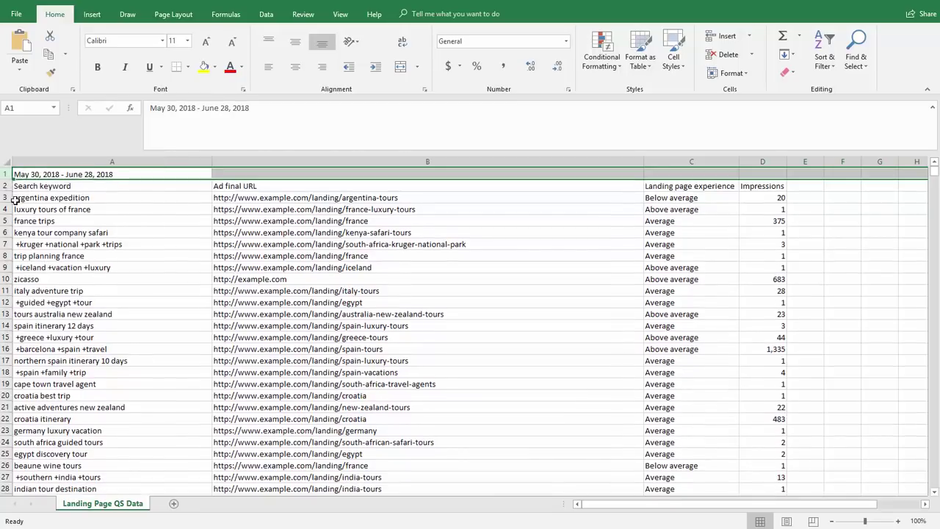
# Create a PivotTable on a new worksheet from the report data in columns A to D, starting at the header row.
pyautogui.click(3, 162)
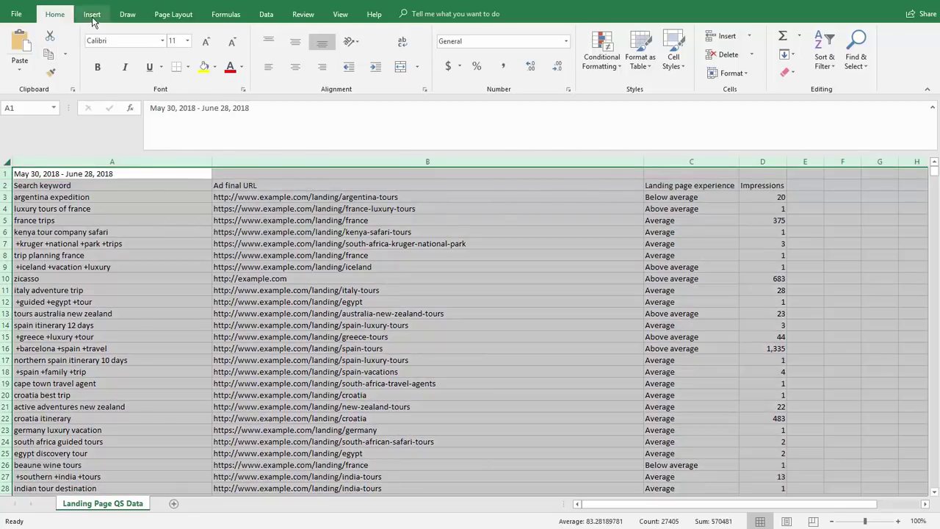
pyautogui.click(91, 14)
pyautogui.click(19, 43)
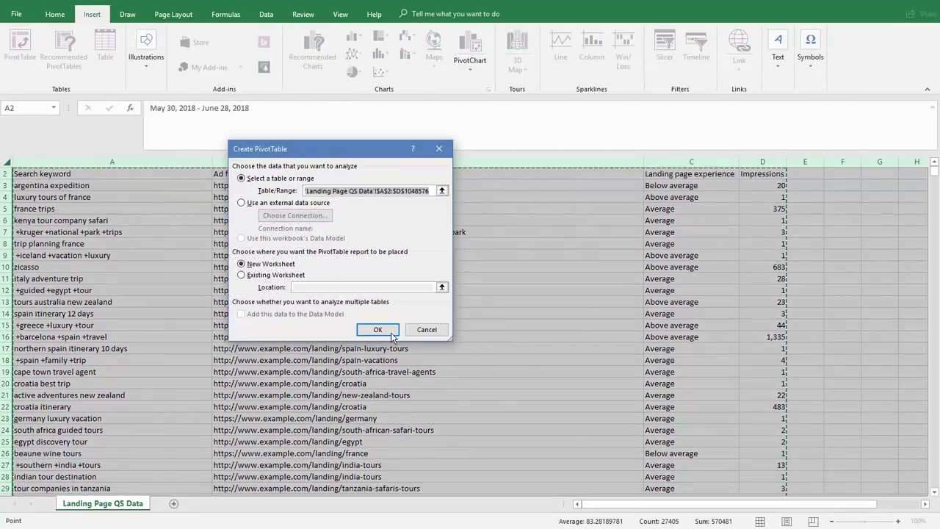
pyautogui.click(385, 327)
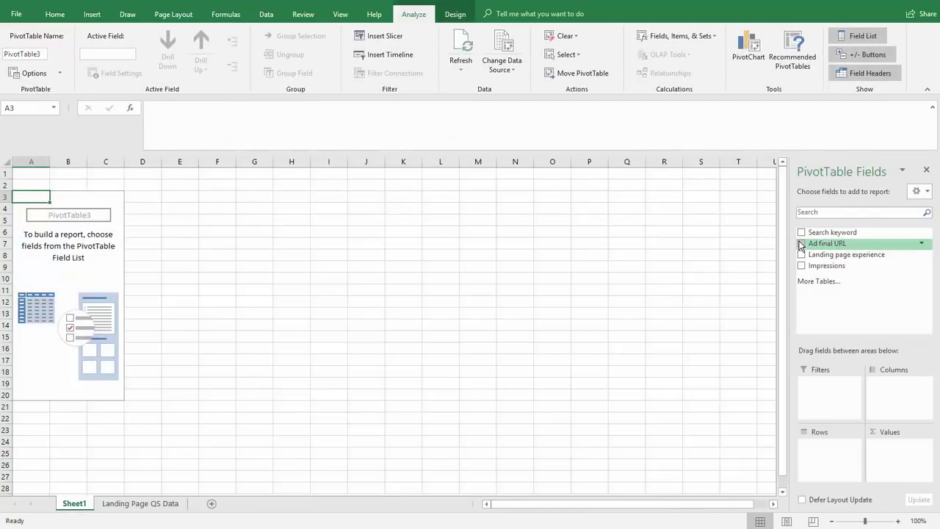
# Set Ad final URL as the PivotTable's rows and the count of Search keyword as its values.
pyautogui.click(802, 243)
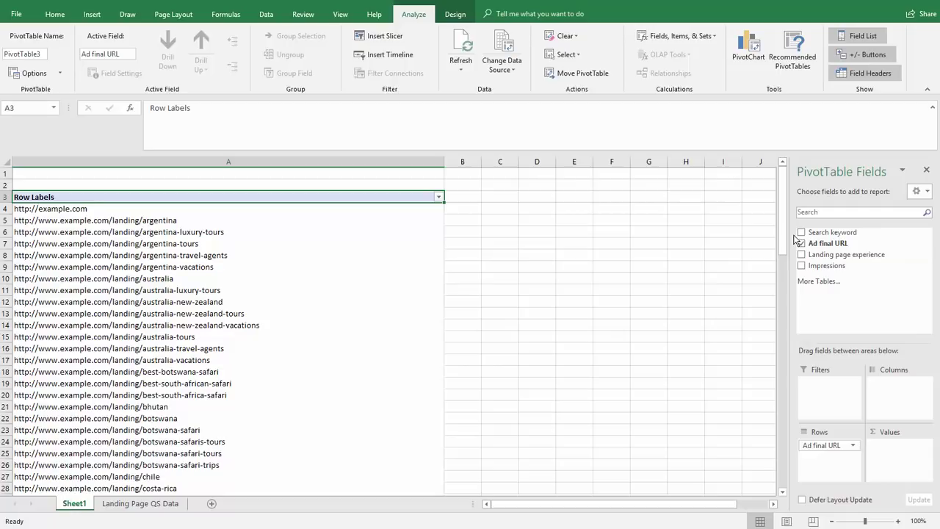
pyautogui.click(802, 232)
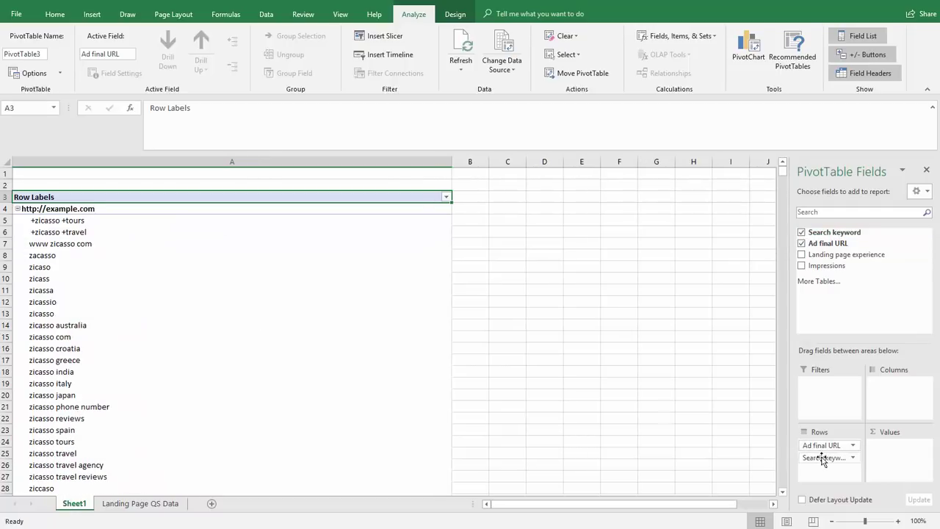
pyautogui.moveTo(821, 456); pyautogui.dragTo(918, 452)
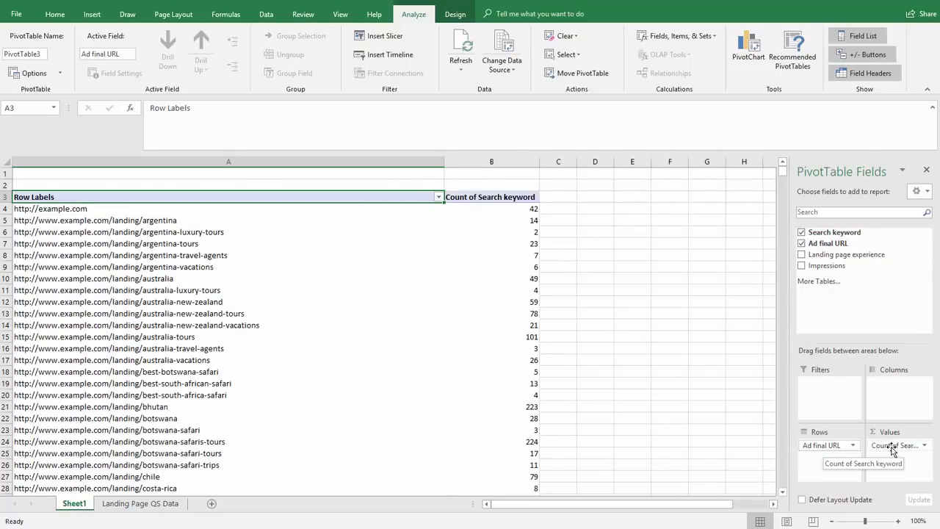
# Add the sum of Impressions to the PivotTable's values and set Landing page experience as its report filter.
pyautogui.click(800, 267)
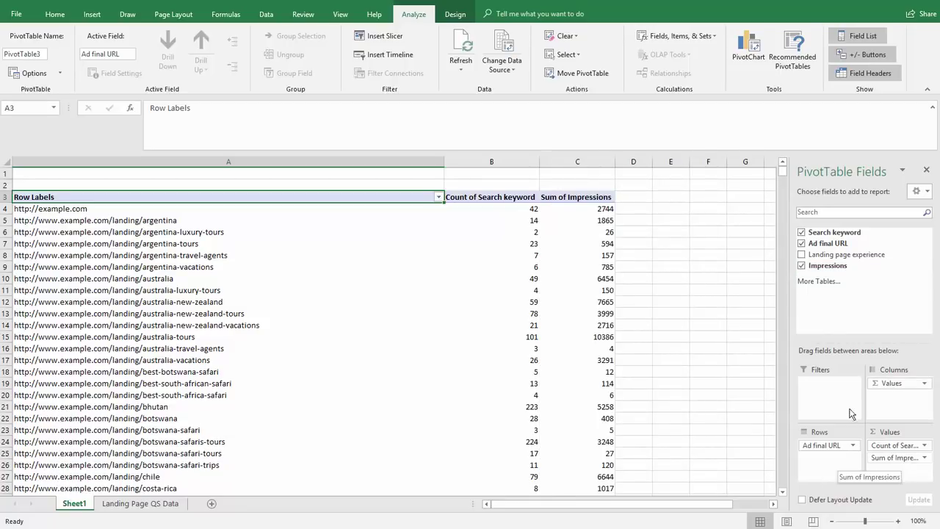
pyautogui.moveTo(811, 255); pyautogui.dragTo(834, 393)
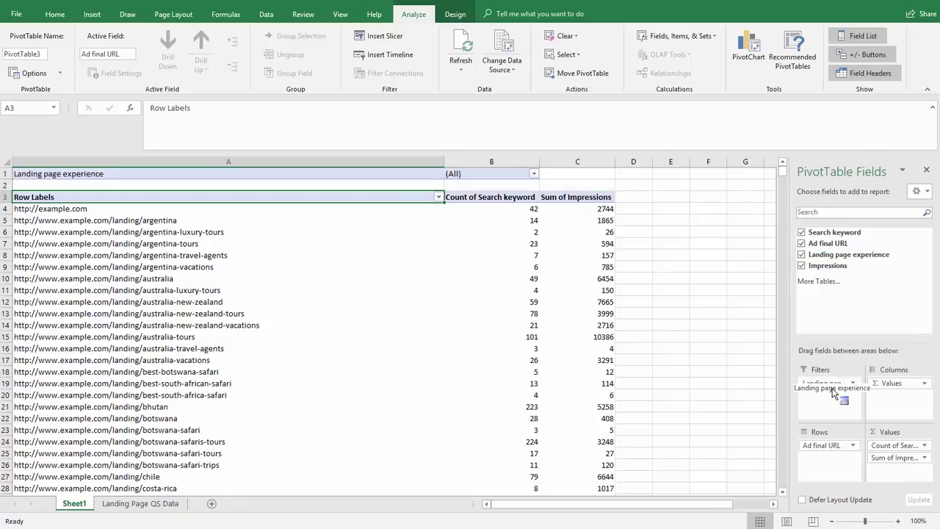
# Filter the PivotTable's Landing page experience to only Below average, with multiple-item selection enabled.
pyautogui.click(534, 175)
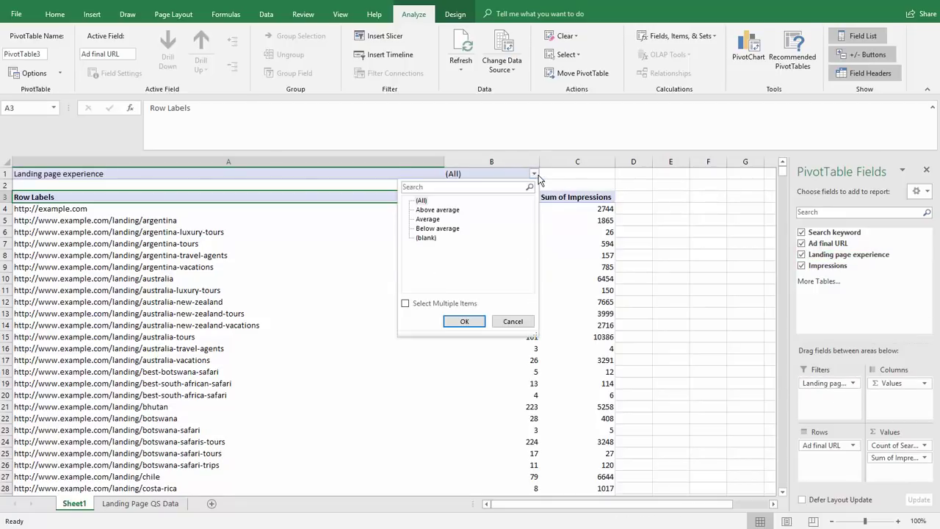
pyautogui.click(421, 305)
pyautogui.click(418, 201)
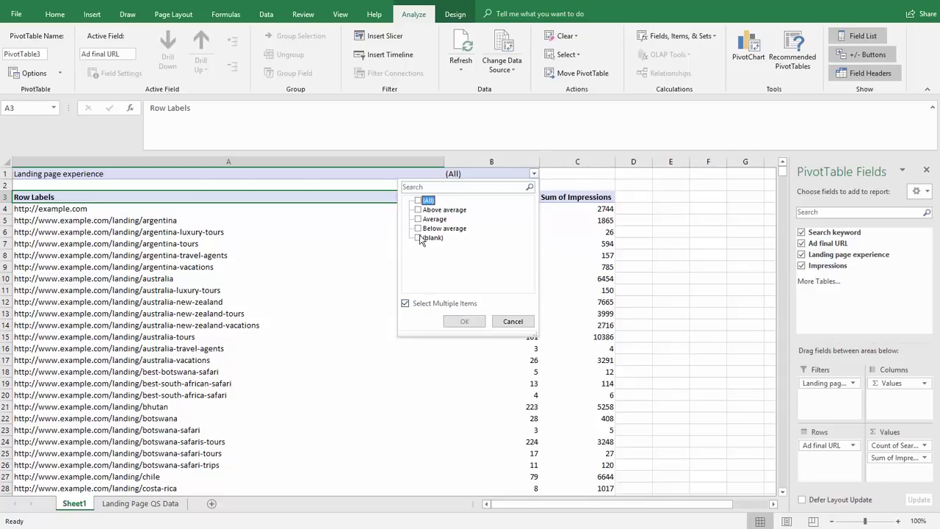
pyautogui.click(418, 228)
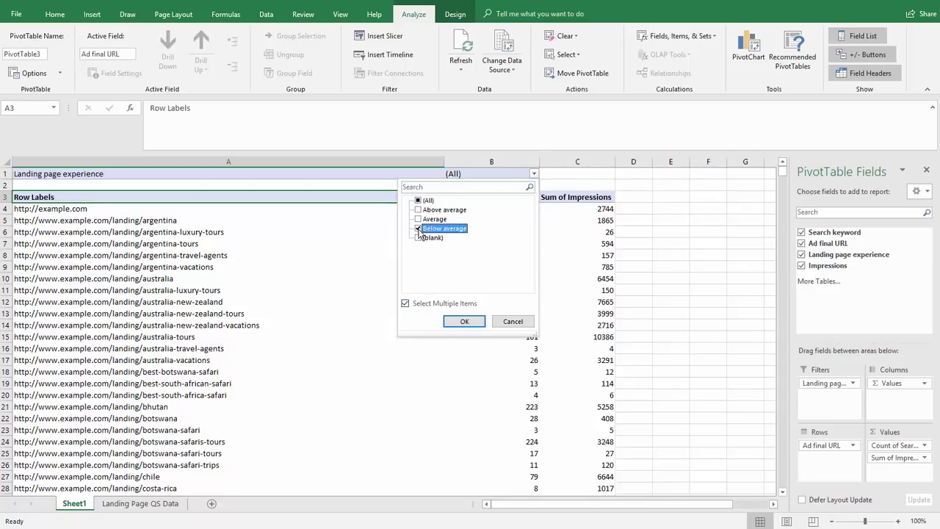
pyautogui.click(465, 321)
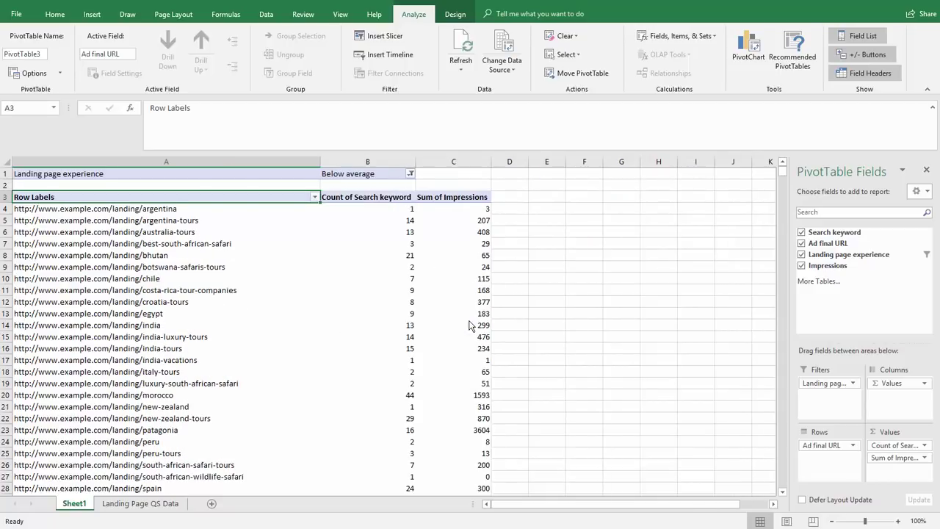
# Sort the PivotTable by Sum of Impressions from largest to smallest and check the first landing page's row.
pyautogui.click(465, 211)
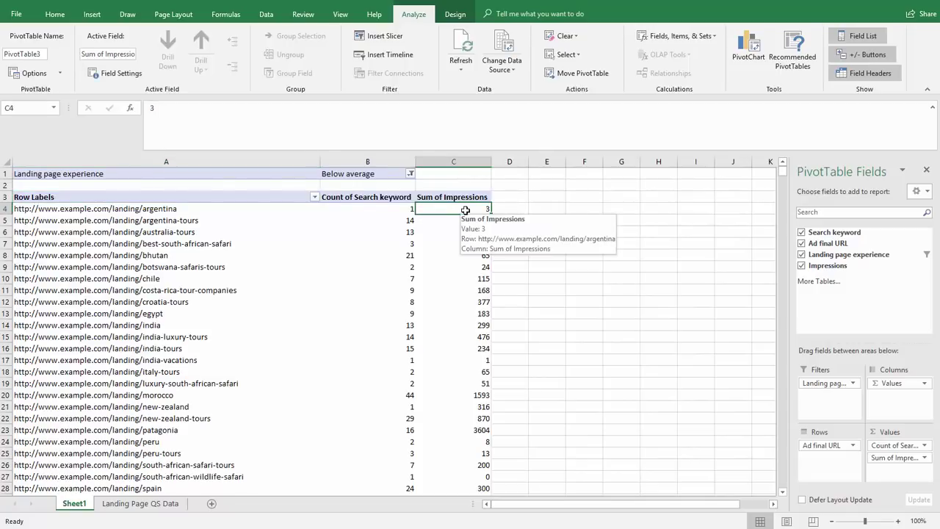
pyautogui.click(267, 15)
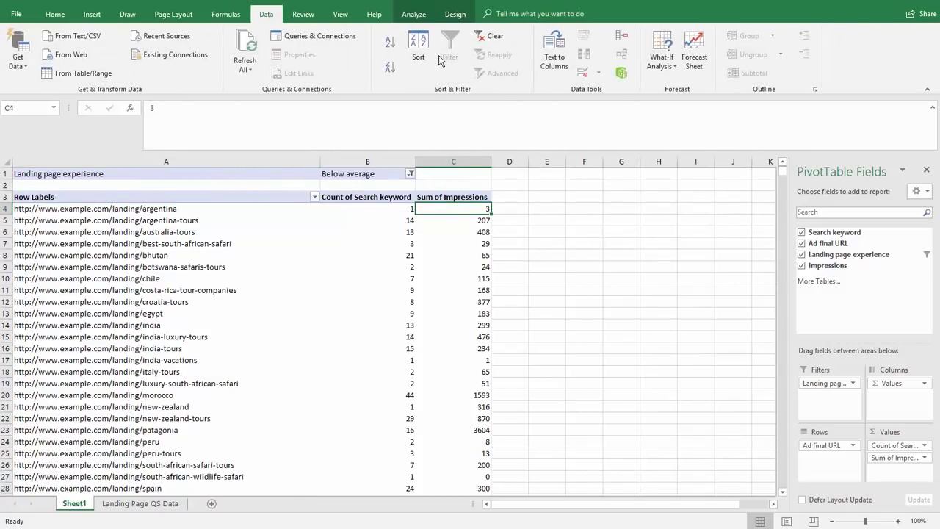
pyautogui.click(391, 68)
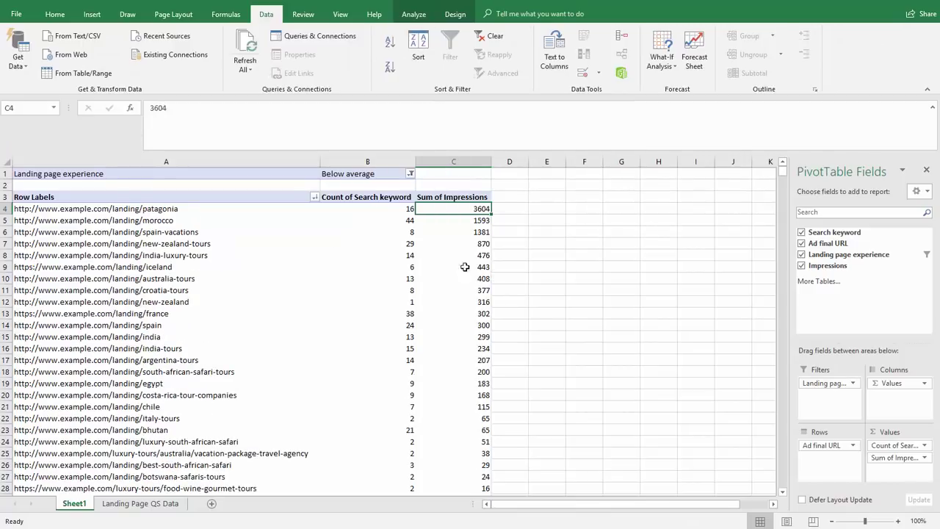
pyautogui.click(212, 209)
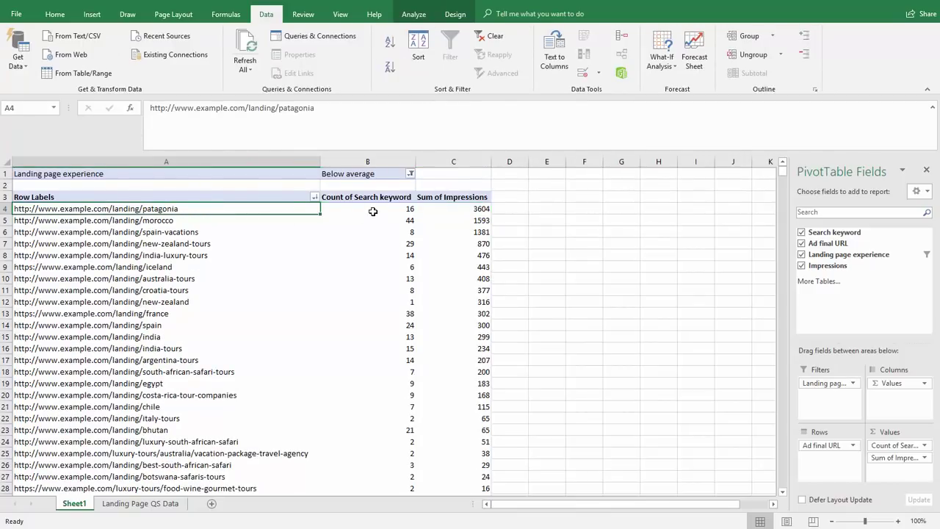
pyautogui.click(374, 211)
pyautogui.click(433, 210)
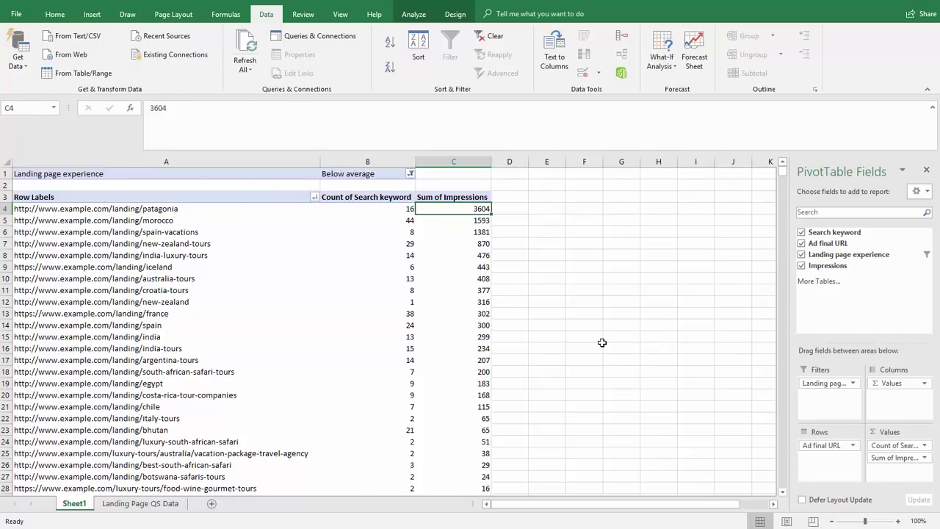
# Sort the PivotTable by Count of Search keyword from largest to smallest.
pyautogui.click(405, 221)
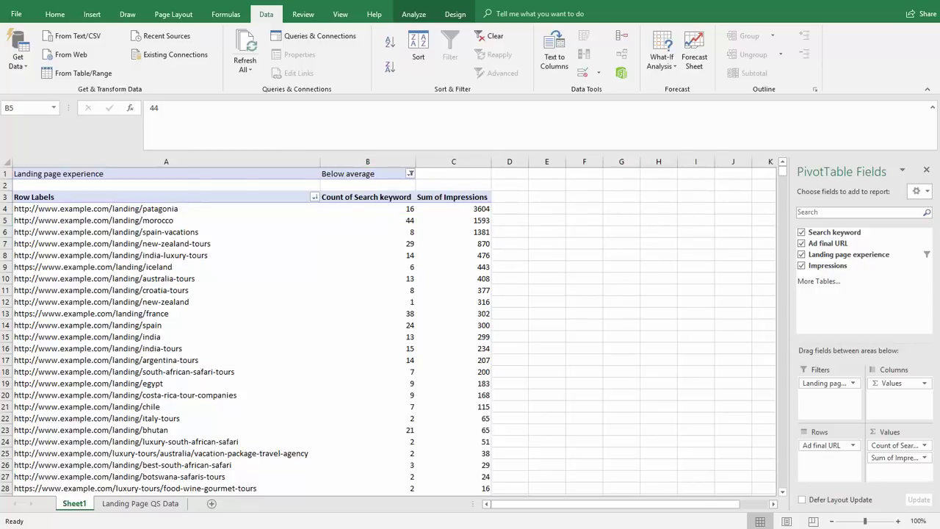
pyautogui.click(408, 220)
pyautogui.click(398, 209)
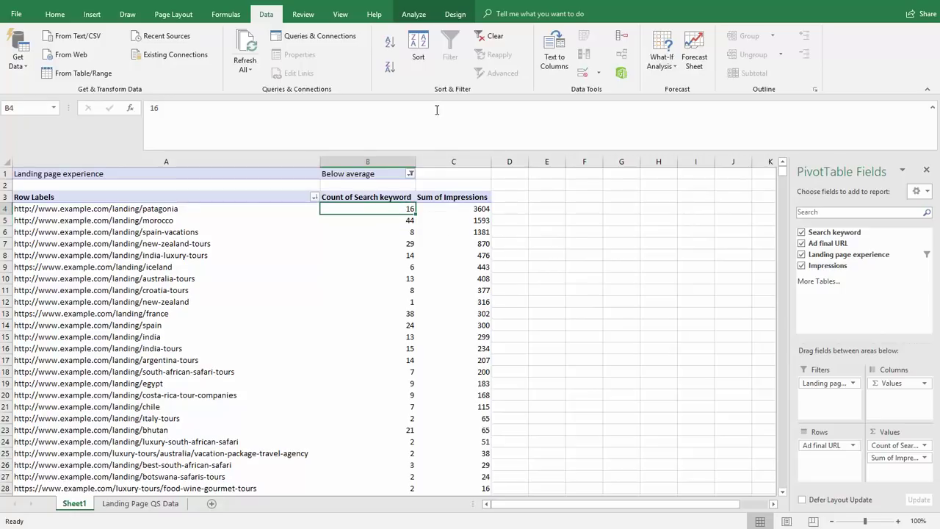
pyautogui.click(390, 67)
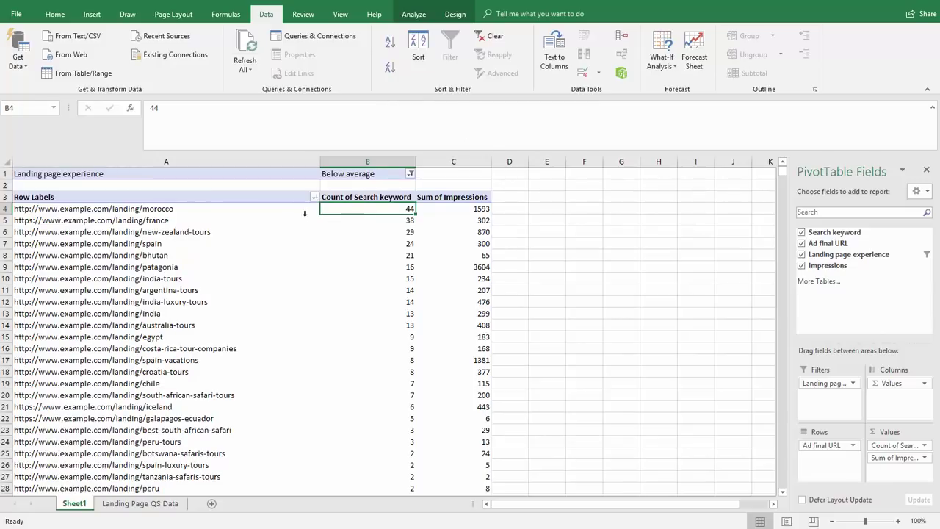
pyautogui.moveTo(409, 224)
# Turn on filtering for the header row of the Landing Page QS Data sheet and open the Ad final URL filter options.
pyautogui.click(157, 504)
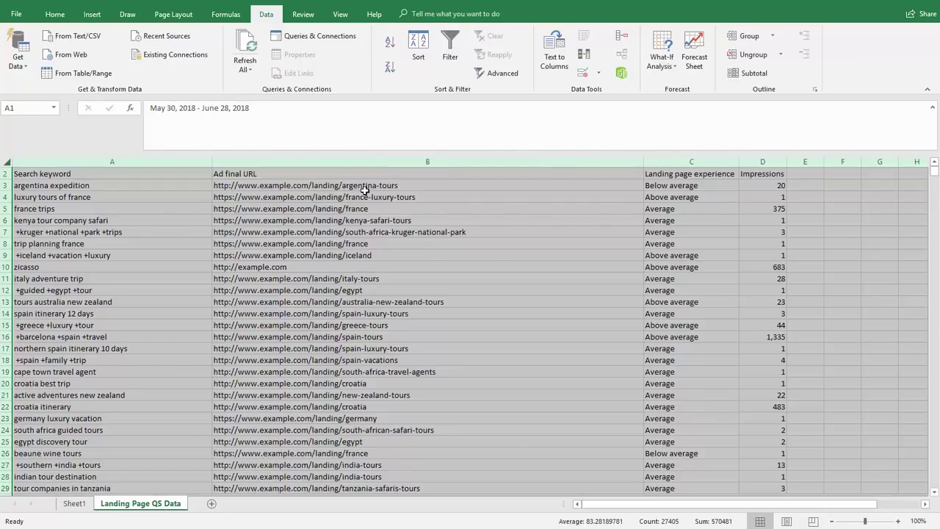
pyautogui.click(384, 177)
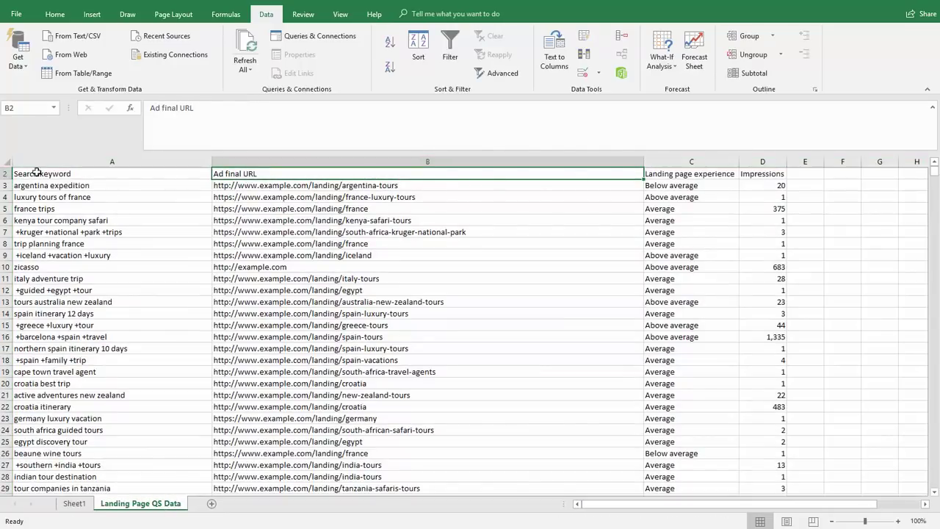
pyautogui.click(5, 174)
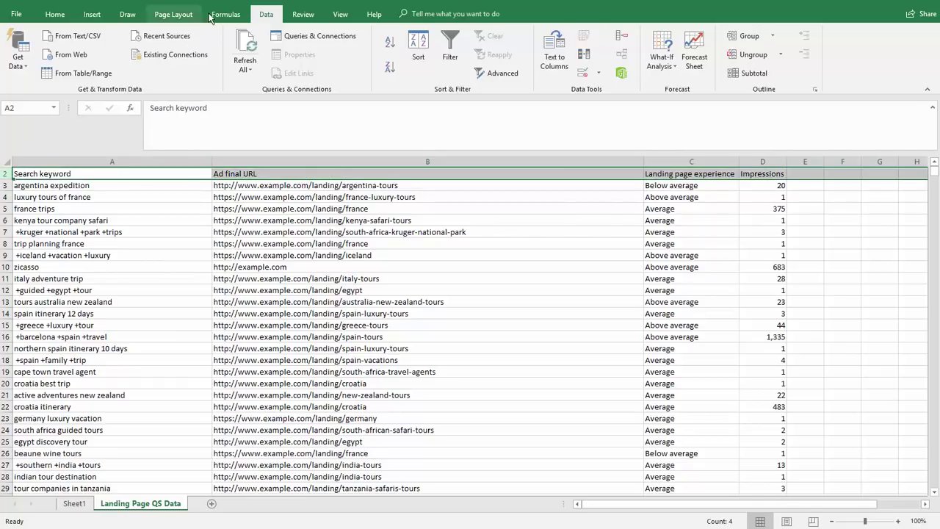
pyautogui.click(450, 52)
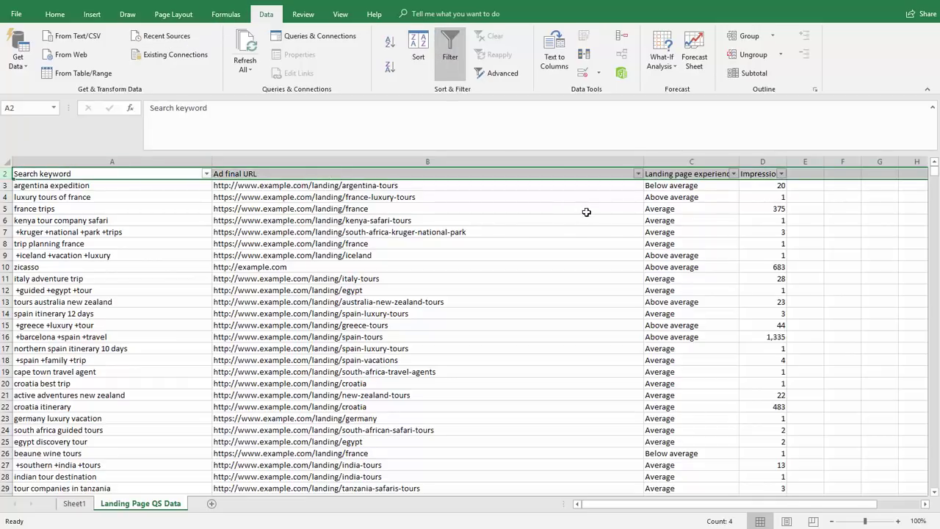
pyautogui.click(638, 174)
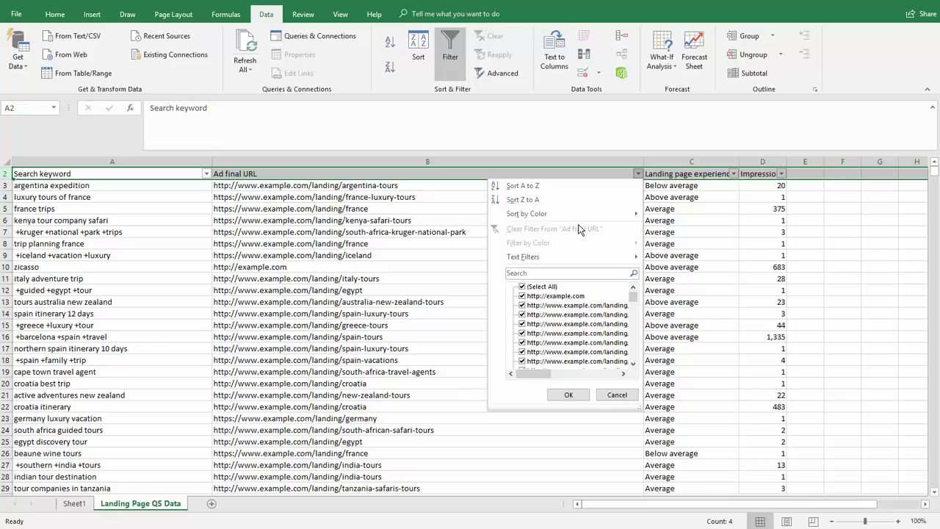
pyautogui.click(394, 252)
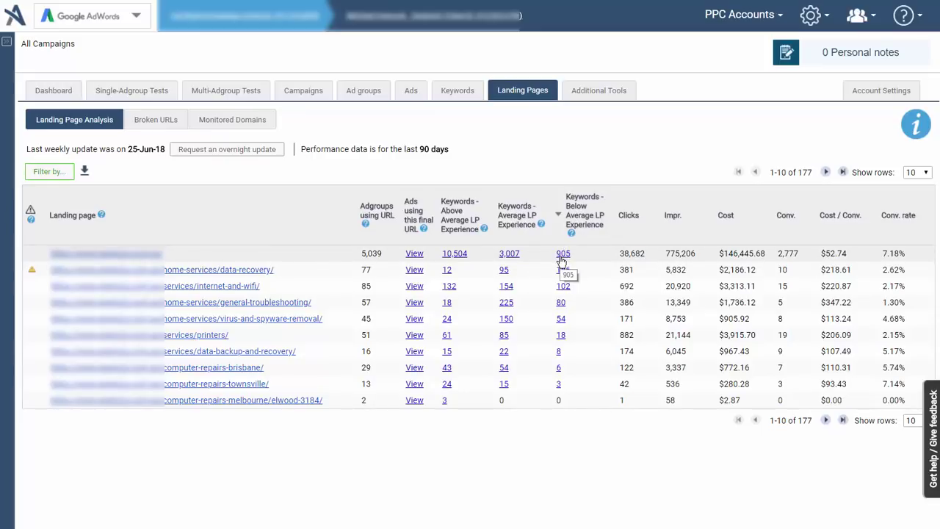
# In Adalysis's Landing Page Analysis, review the first landing page's keywords with below average landing page experience, then close the list.
pyautogui.click(561, 255)
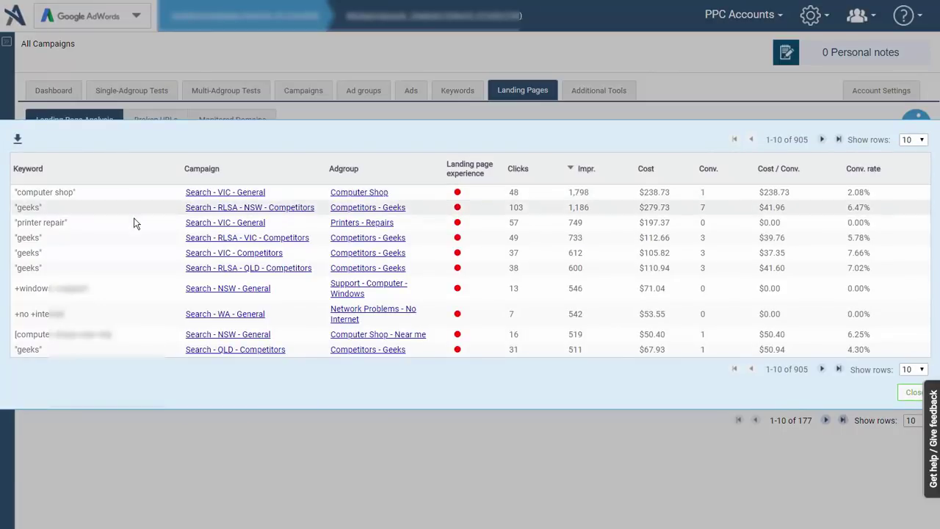
pyautogui.click(316, 496)
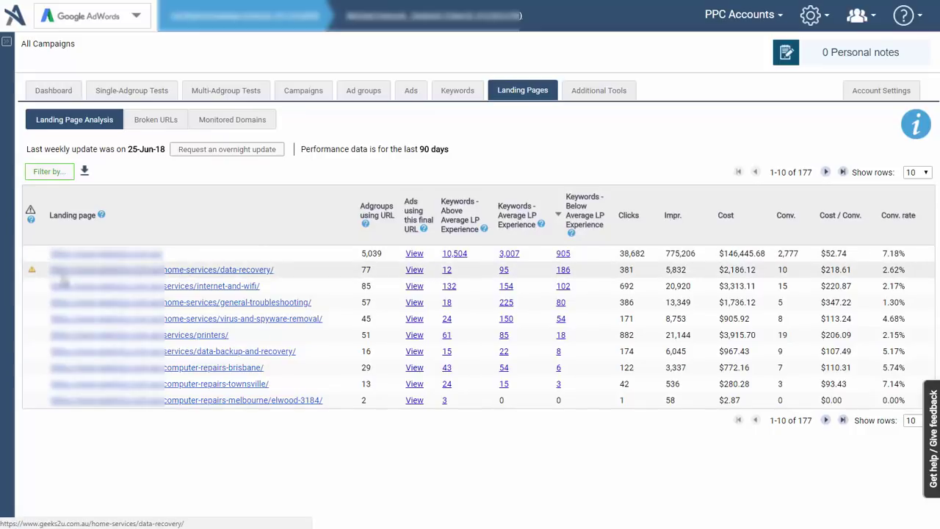
pyautogui.moveTo(36, 274)
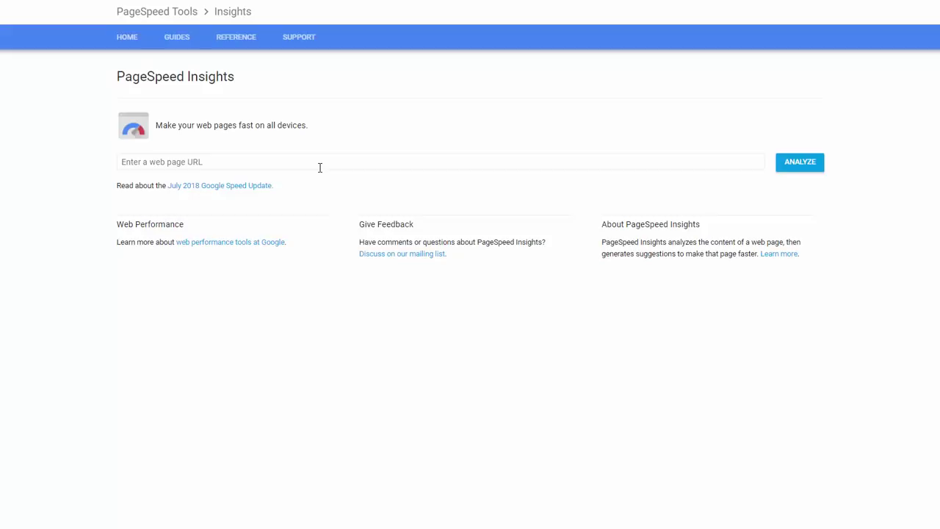
pyautogui.click(319, 166)
pyautogui.write('https://adalysis.com/')
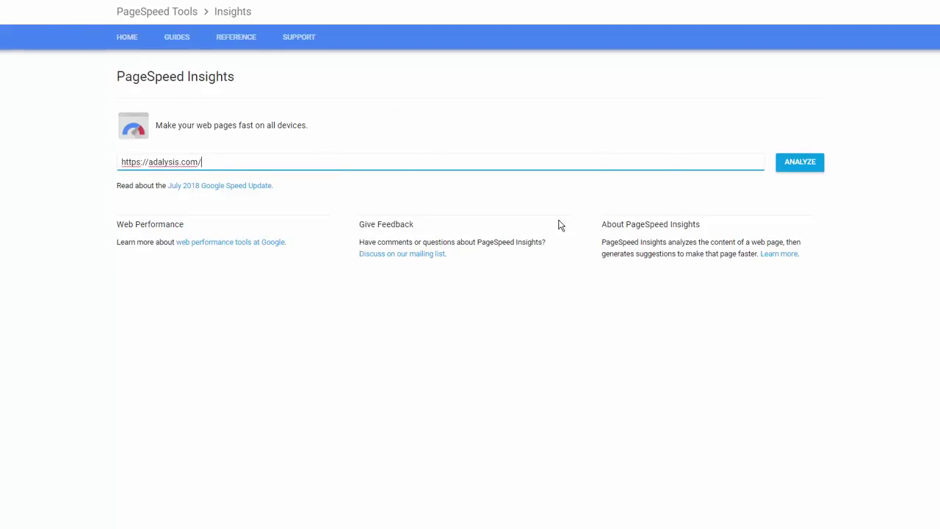
pyautogui.click(797, 169)
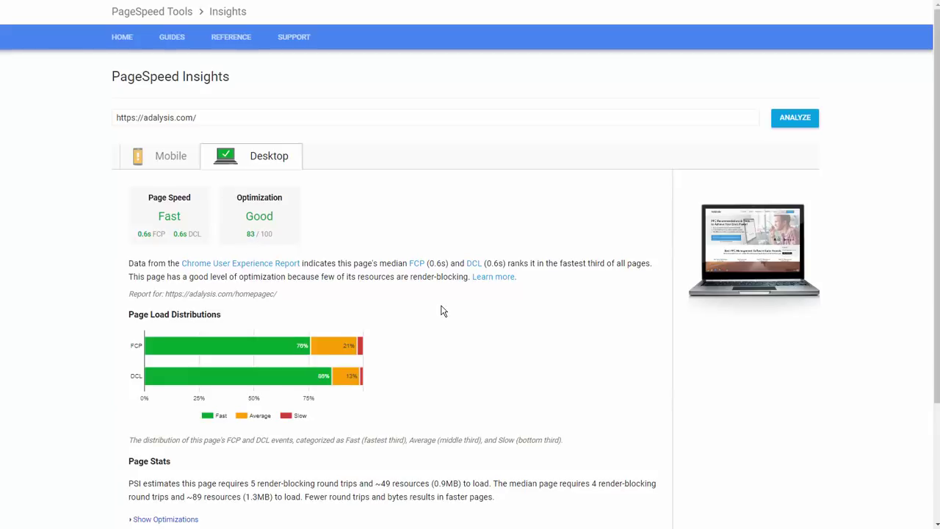
# Expand the desktop report's optimizations and review the optimization suggestions for the page.
pyautogui.scroll(-2, 442, 311)
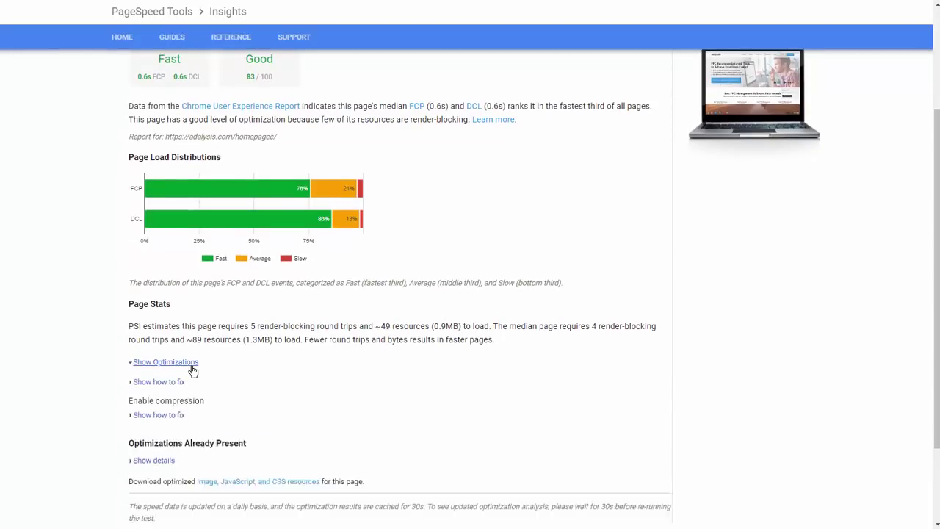
pyautogui.click(191, 364)
pyautogui.scroll(-3, 379, 369)
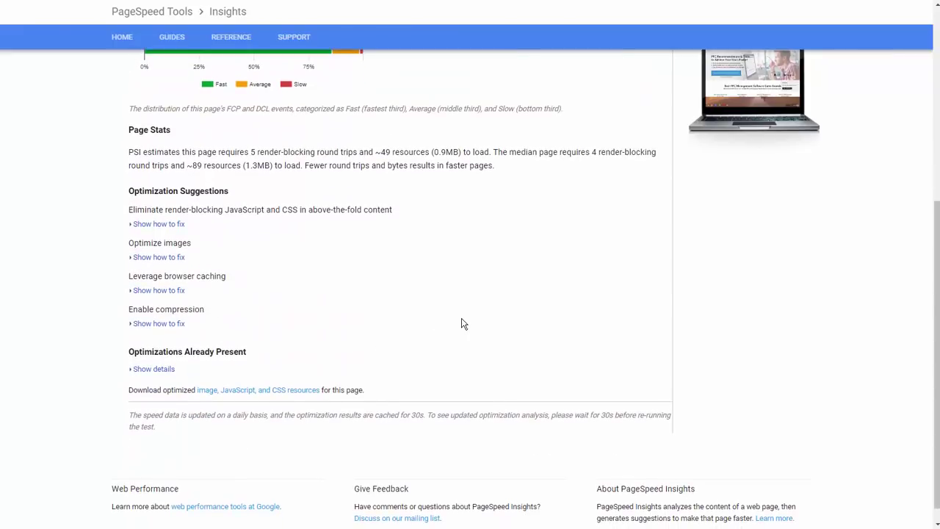
pyautogui.scroll(6, 463, 323)
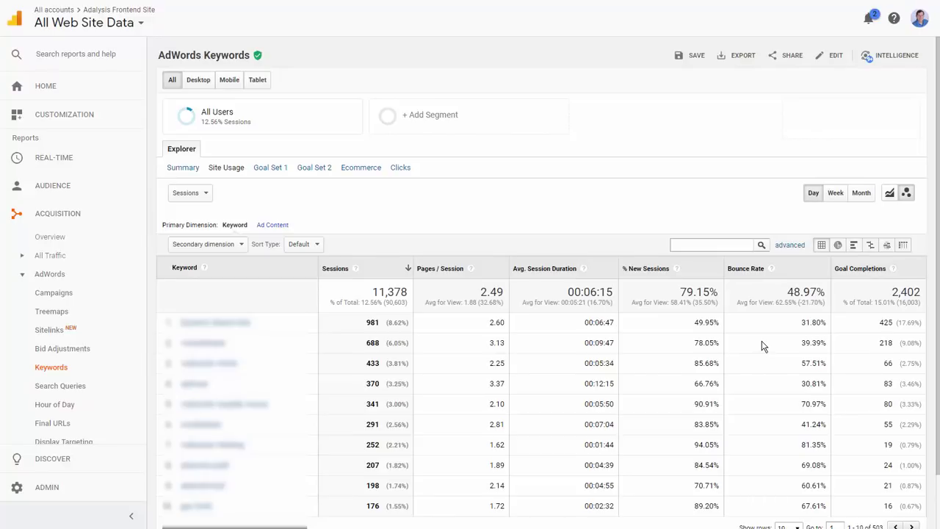
# In Google Analytics, sort the AdWords Keywords report by Bounce Rate descending and filter it to Sessions greater than 100.
pyautogui.click(761, 276)
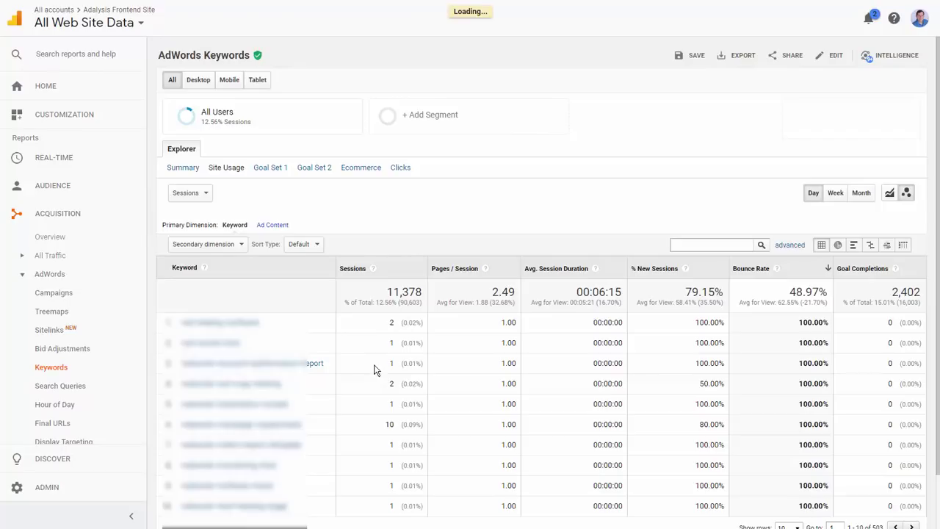
pyautogui.click(782, 247)
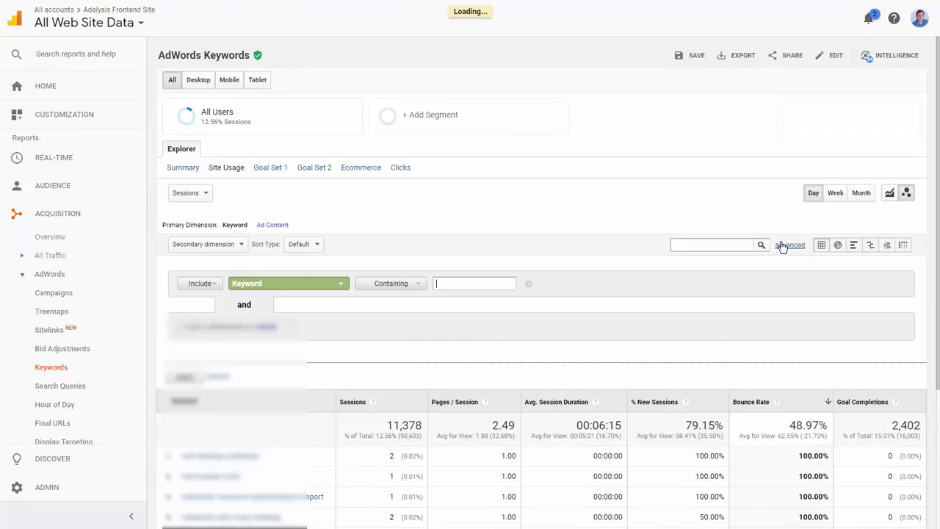
pyautogui.click(295, 292)
pyautogui.scroll(-5, 283, 368)
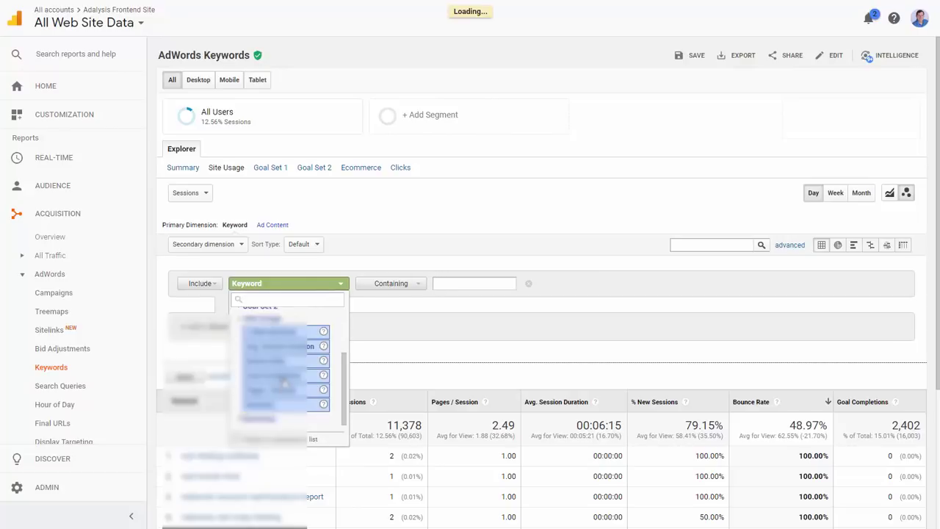
pyautogui.click(275, 396)
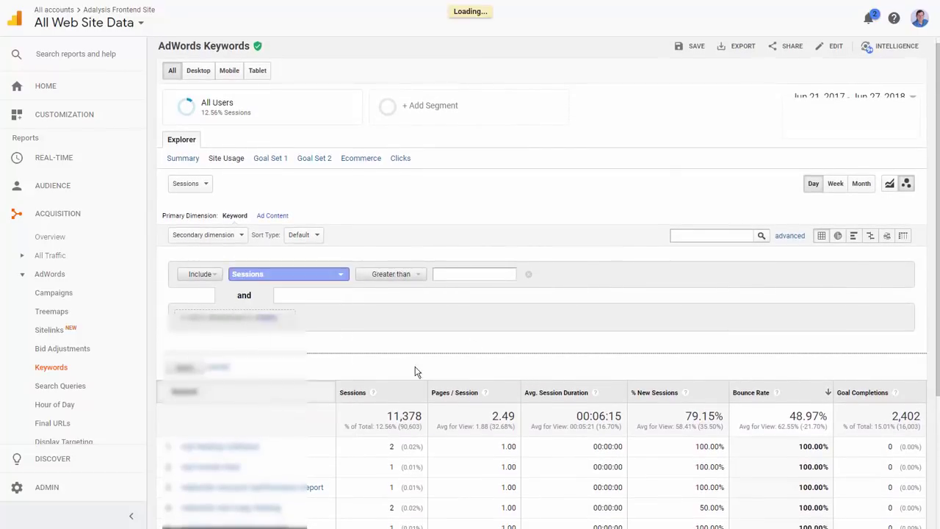
pyautogui.write('100')
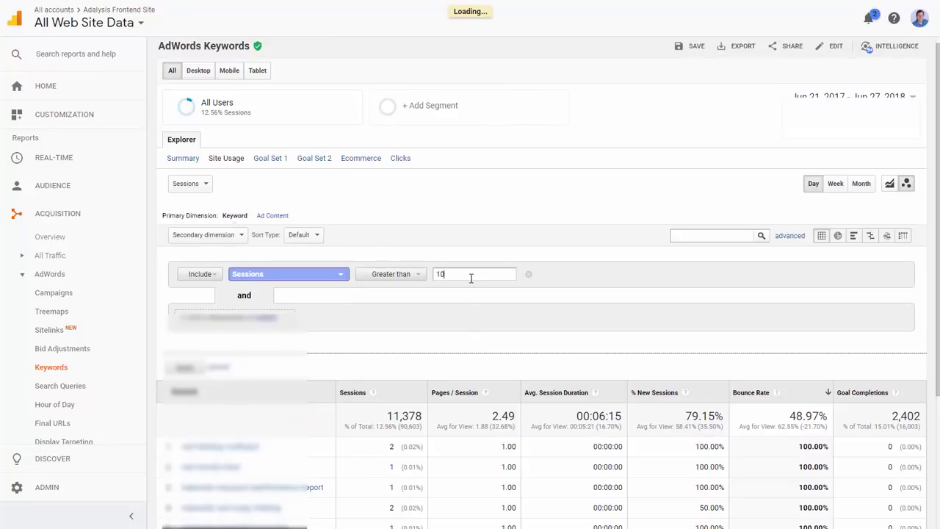
pyautogui.click(182, 367)
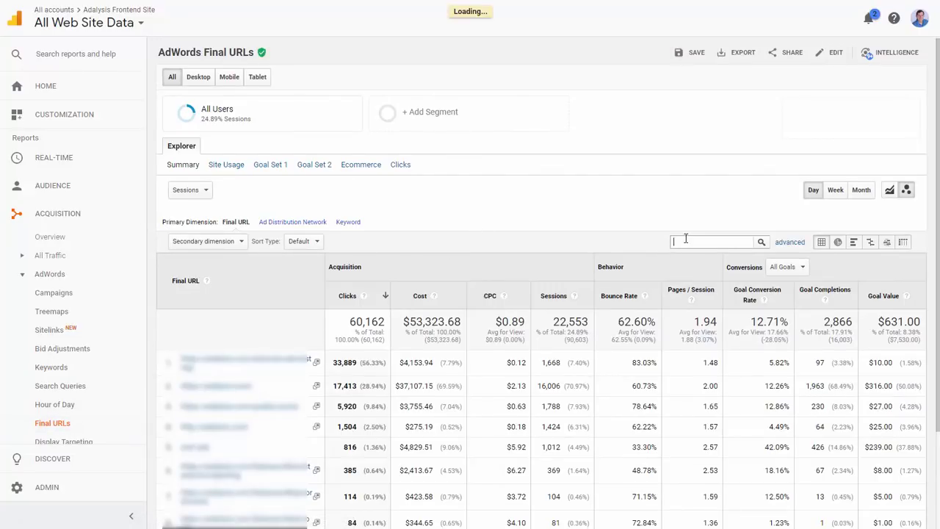
# Show the Site Usage metrics in the AdWords Final URLs report.
pyautogui.click(226, 165)
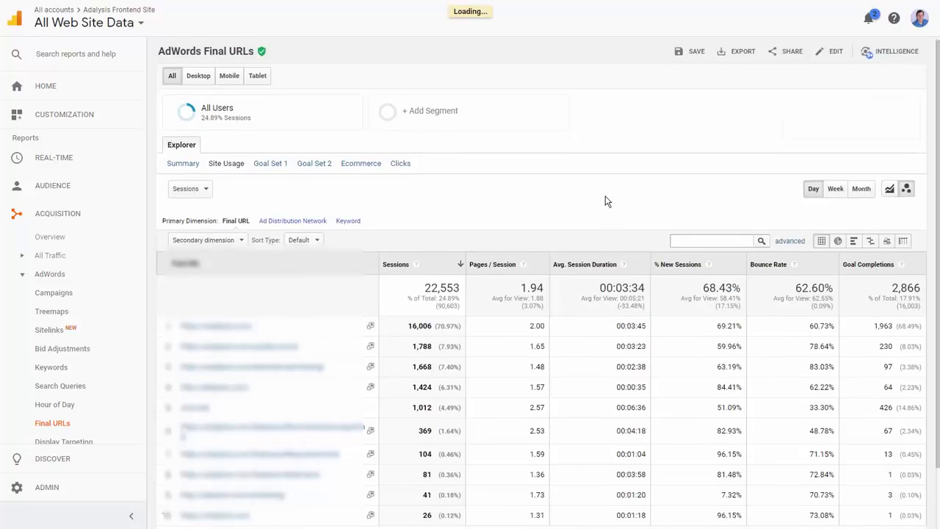
# Switch to the Adalysis page on how the visible Quality Score is calculated and examine its factors, weights and formula.
pyautogui.scroll(-1, 632, 206)
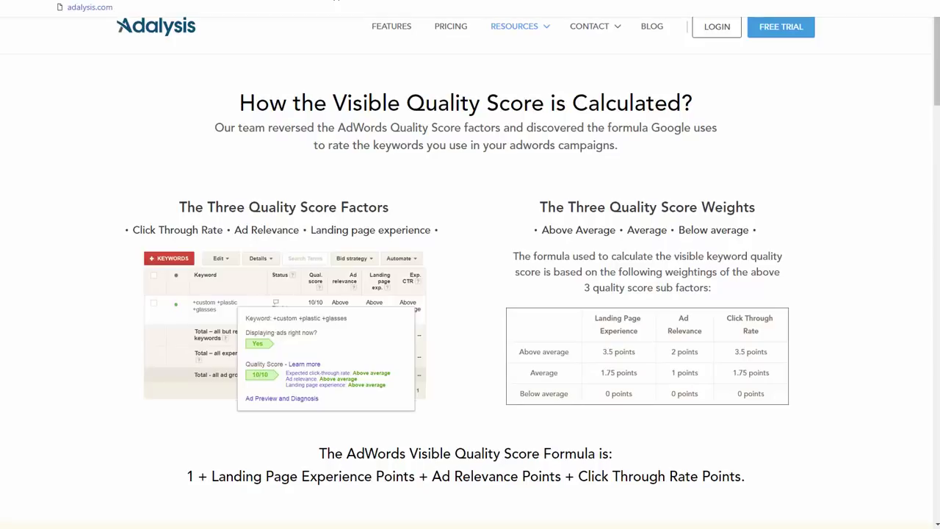
pyautogui.click(59, 6)
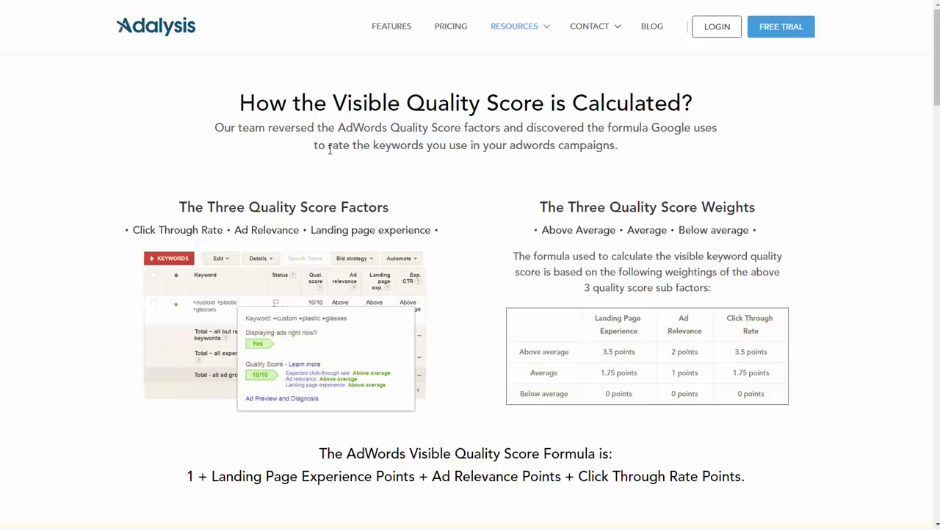
pyautogui.tripleClick(354, 112)
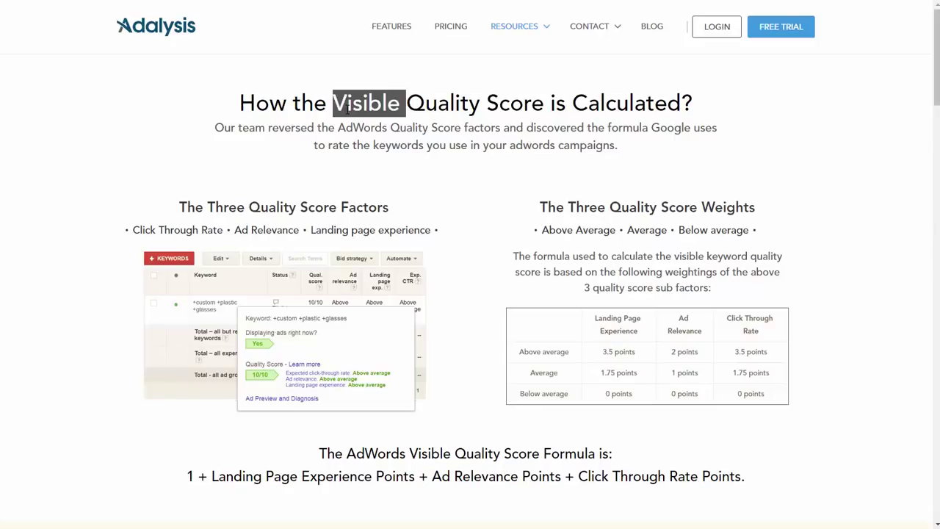
pyautogui.click(377, 123)
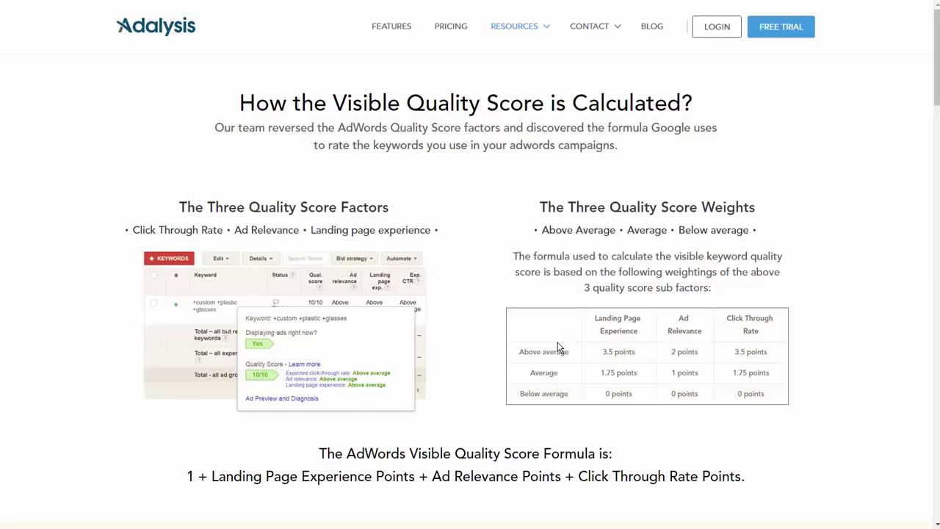
pyautogui.scroll(-1, 558, 347)
pyautogui.scroll(-5, 558, 346)
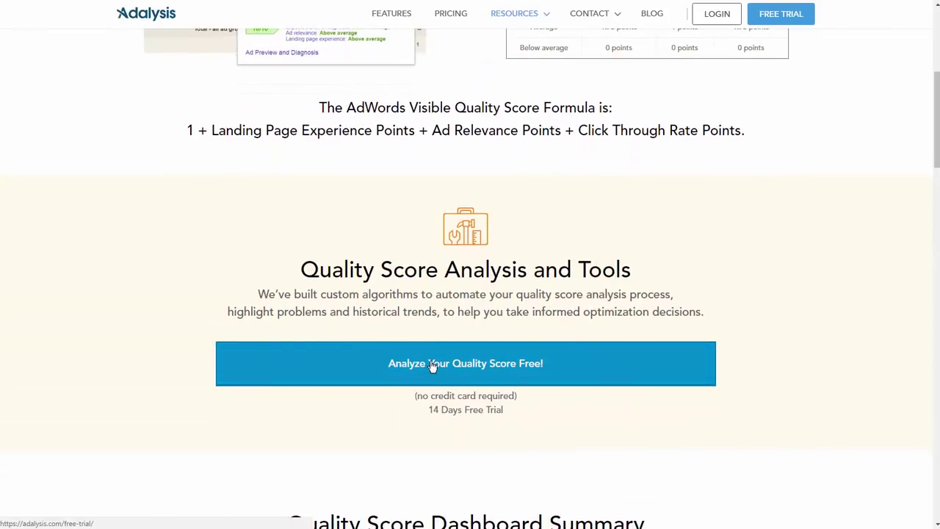
pyautogui.scroll(5, 433, 366)
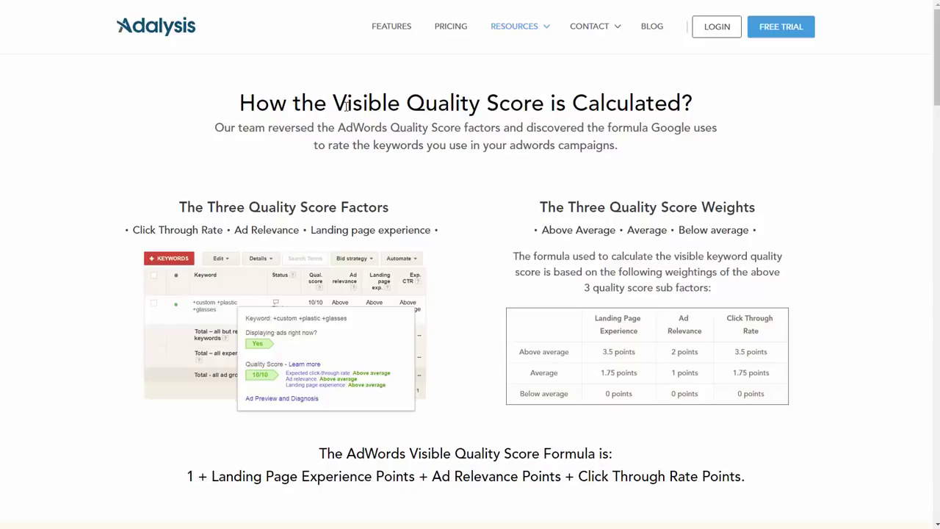
pyautogui.moveTo(347, 108); pyautogui.dragTo(544, 114)
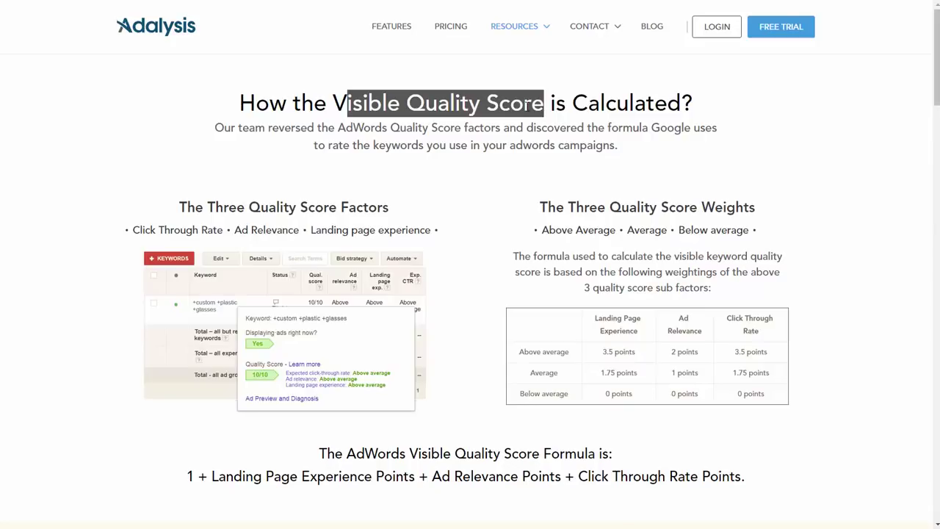
pyautogui.click(527, 106)
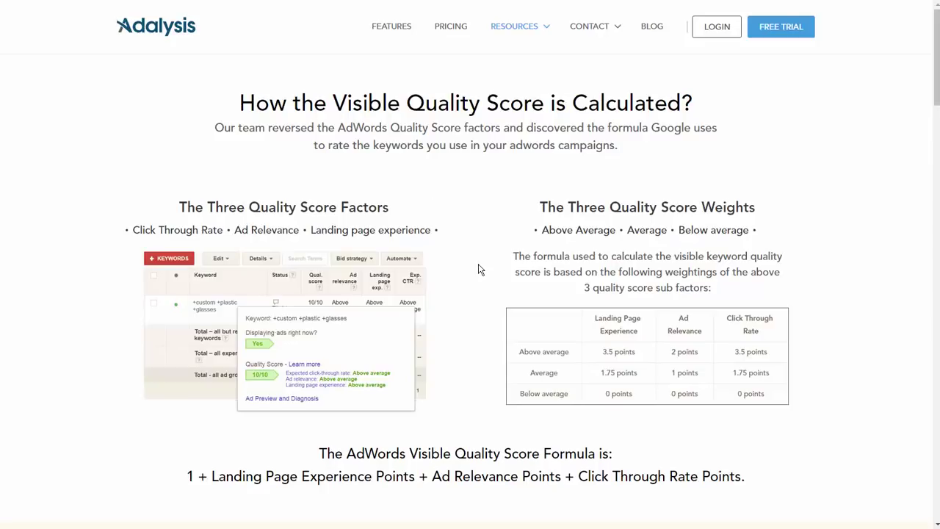
# Review the Quality Score Dashboard Summary, Quality Score Tools and Quality Score History sections of the page.
pyautogui.scroll(-5, 564, 271)
pyautogui.scroll(-9, 772, 301)
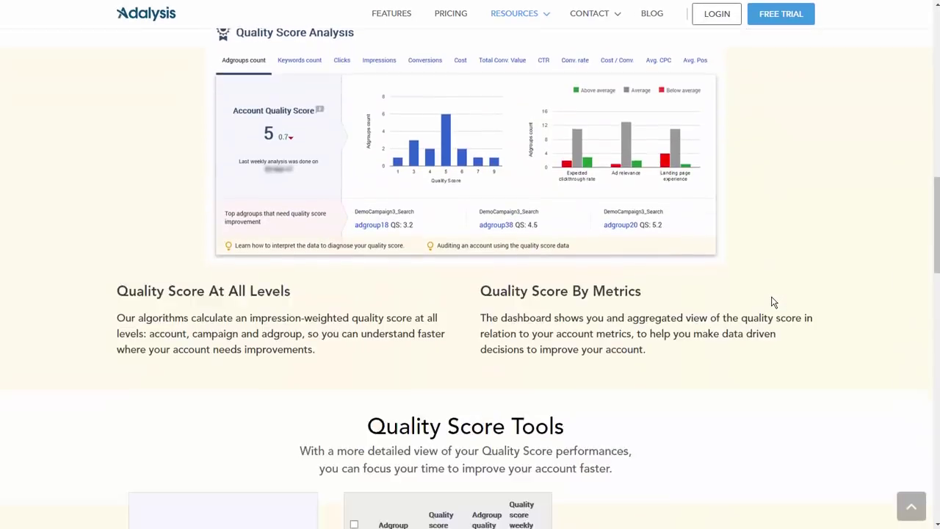
pyautogui.scroll(1, 772, 301)
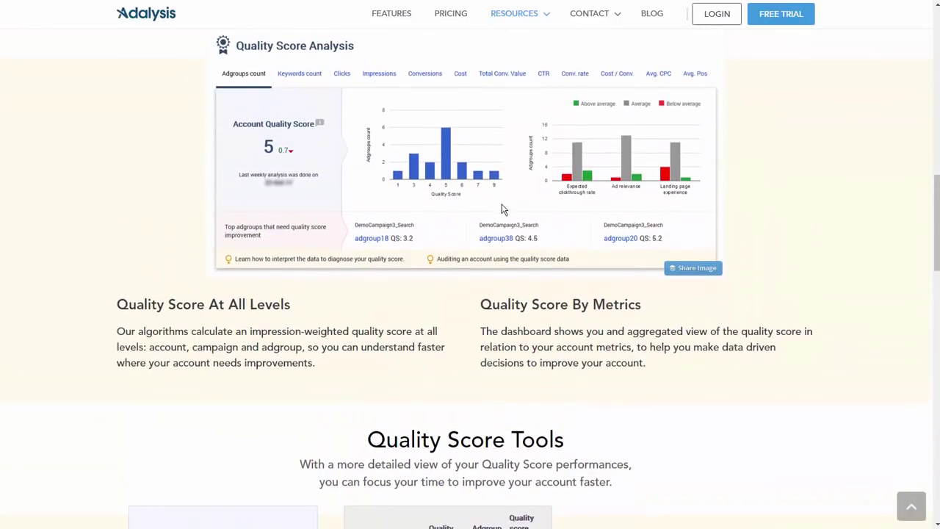
pyautogui.scroll(-4, 703, 296)
pyautogui.scroll(-5, 703, 296)
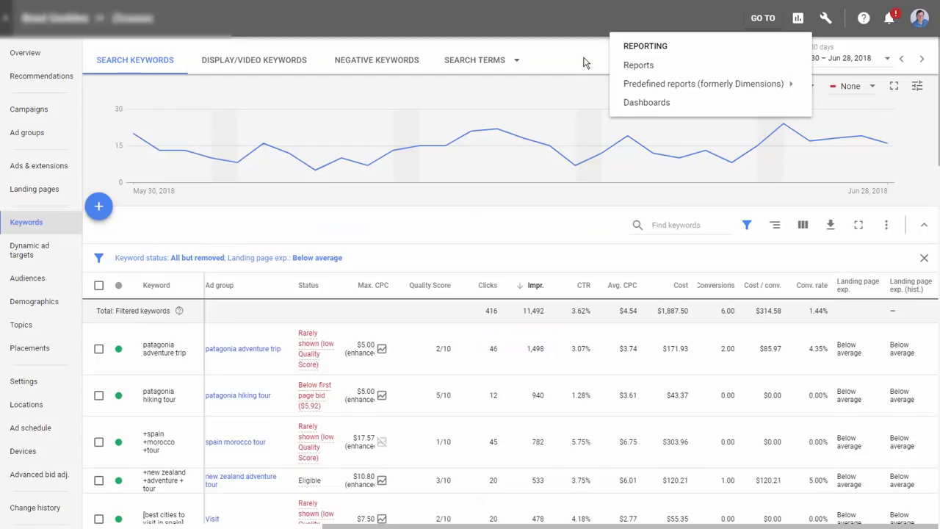
# In the Adalysis Landing Page Analysis, open the first landing page's keywords with below average landing page experience.
pyautogui.click(585, 63)
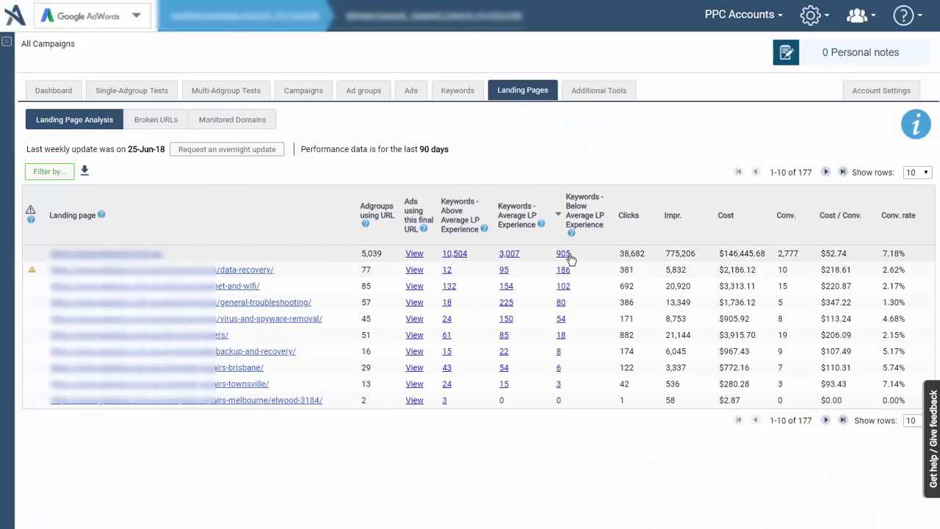
pyautogui.click(569, 256)
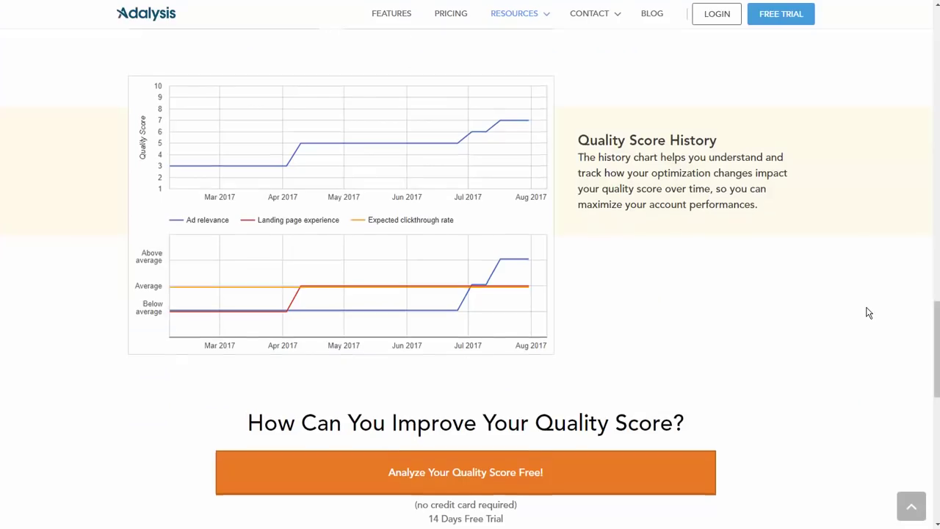
# Back on the Adalysis Quality Score web page, revisit the formula and the dashboard and tools sections.
pyautogui.scroll(20, 869, 313)
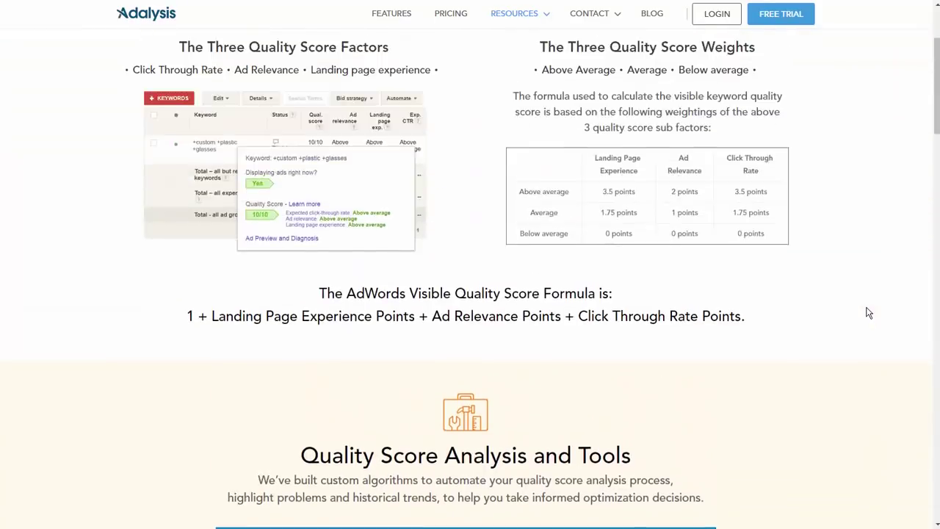
pyautogui.scroll(3, 869, 313)
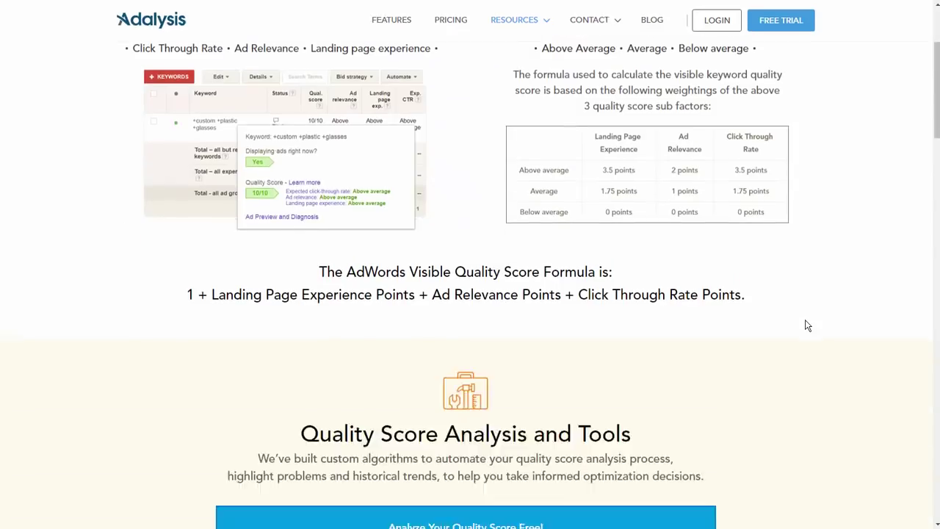
pyautogui.scroll(-2, 806, 325)
pyautogui.scroll(-3, 748, 173)
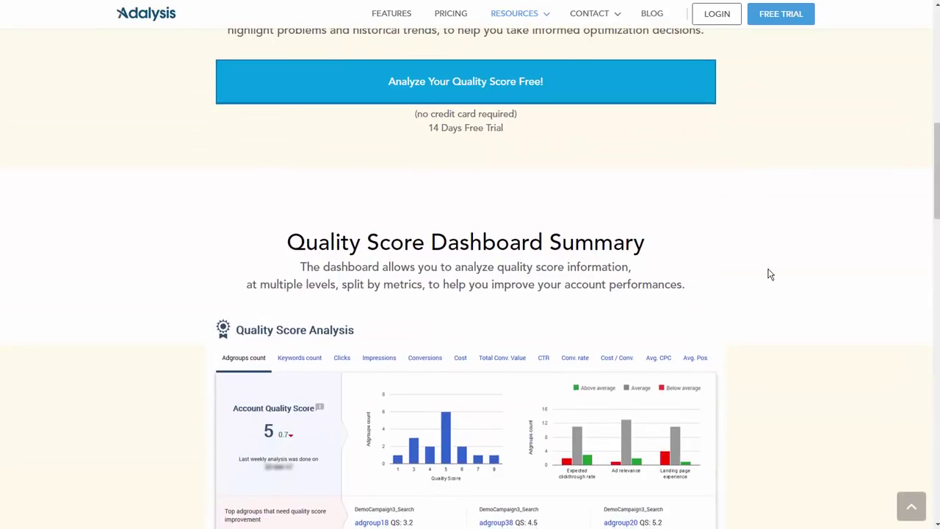
pyautogui.scroll(-3, 769, 274)
pyautogui.scroll(-8, 771, 274)
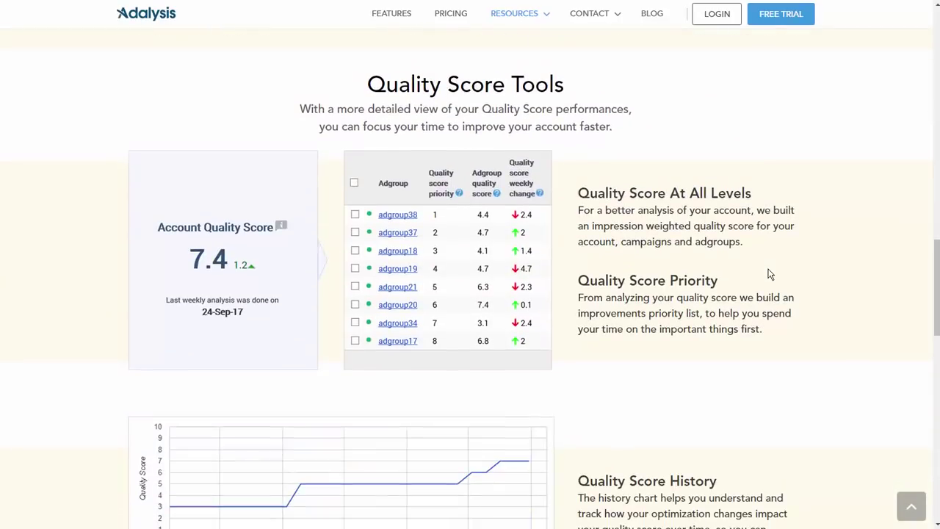